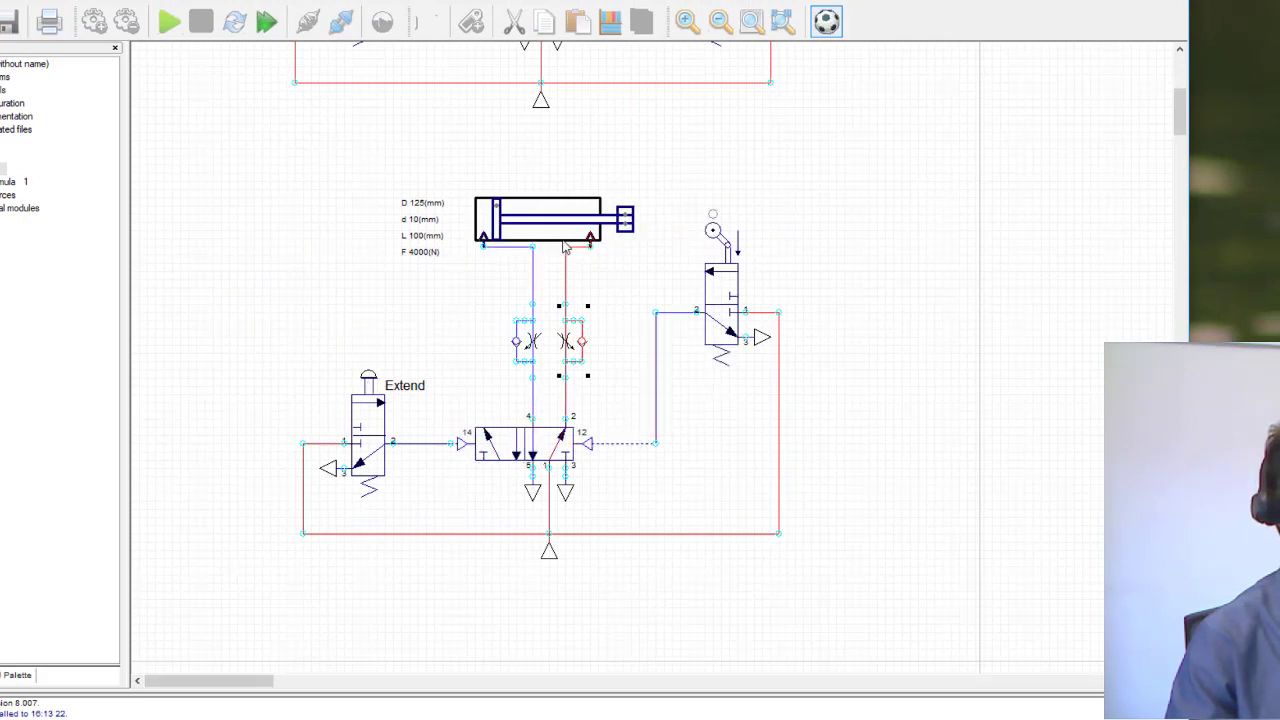
Actuate the Extend push button valve twice in the running simulation to observe the cylinder stroke, ending with the dynamic display off.
{"action": "left_click", "coordinate": [8, 4]}
{"action": "left_click", "coordinate": [40, 67]}
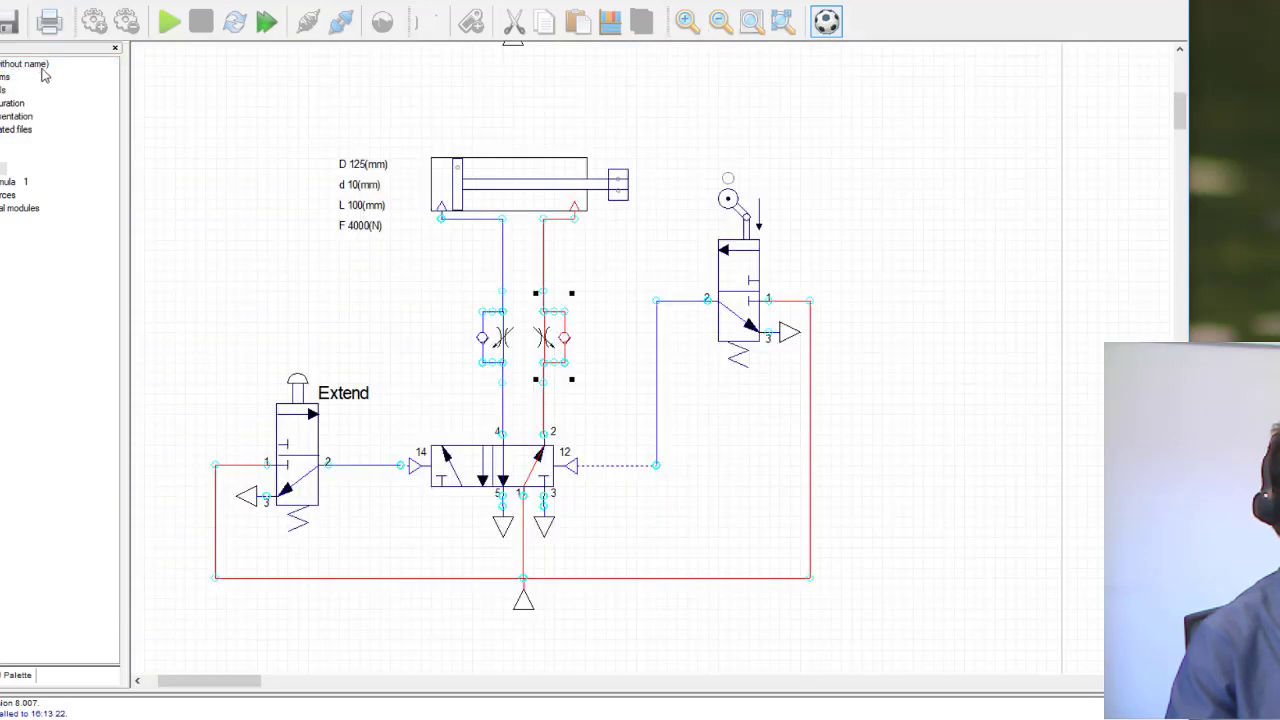
{"action": "left_click", "coordinate": [8, 4]}
{"action": "left_click", "coordinate": [30, 66]}
{"action": "left_click", "coordinate": [8, 4]}
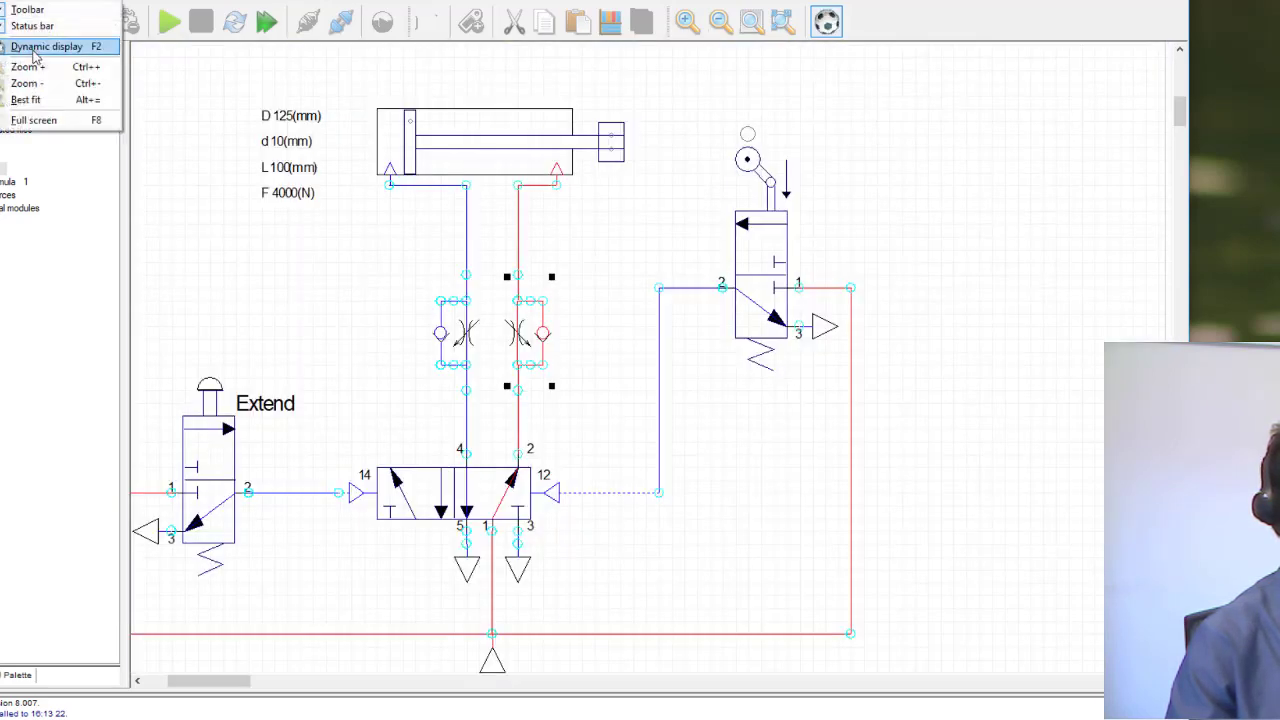
{"action": "left_click", "coordinate": [38, 67]}
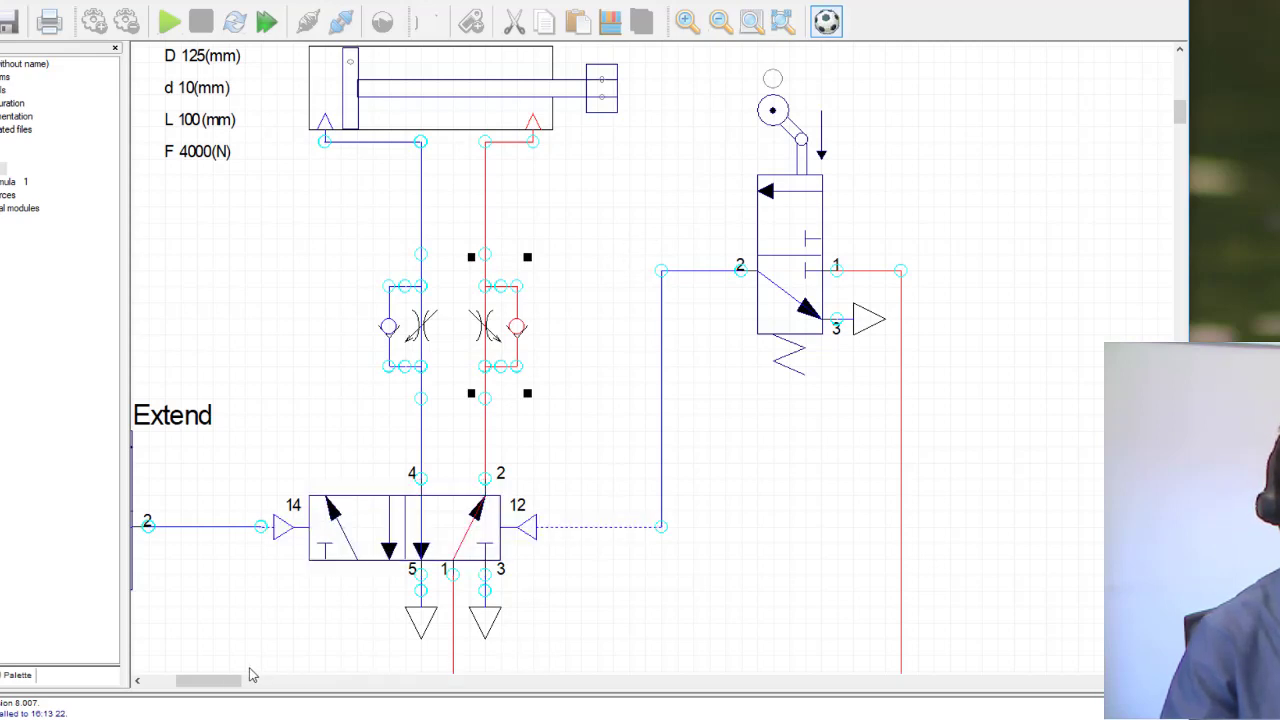
{"action": "left_click_drag", "start_coordinate": [229, 683], "coordinate": [212, 682]}
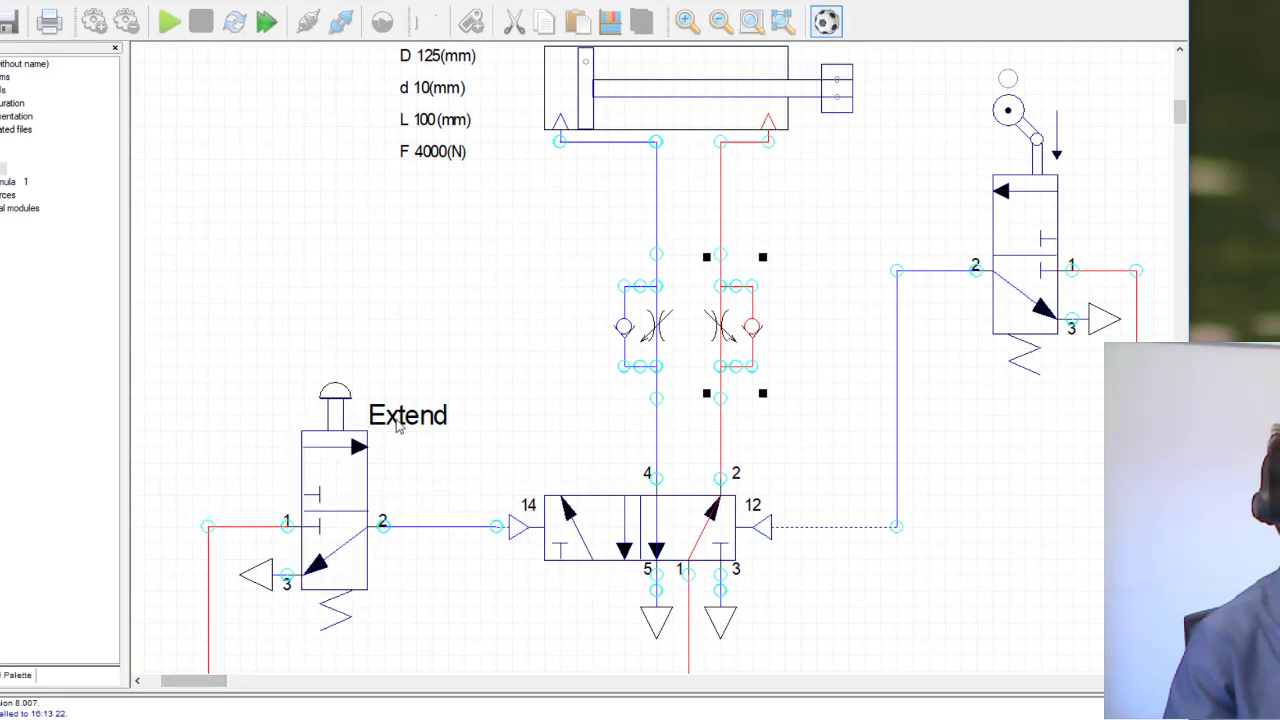
{"action": "left_click", "coordinate": [338, 405]}
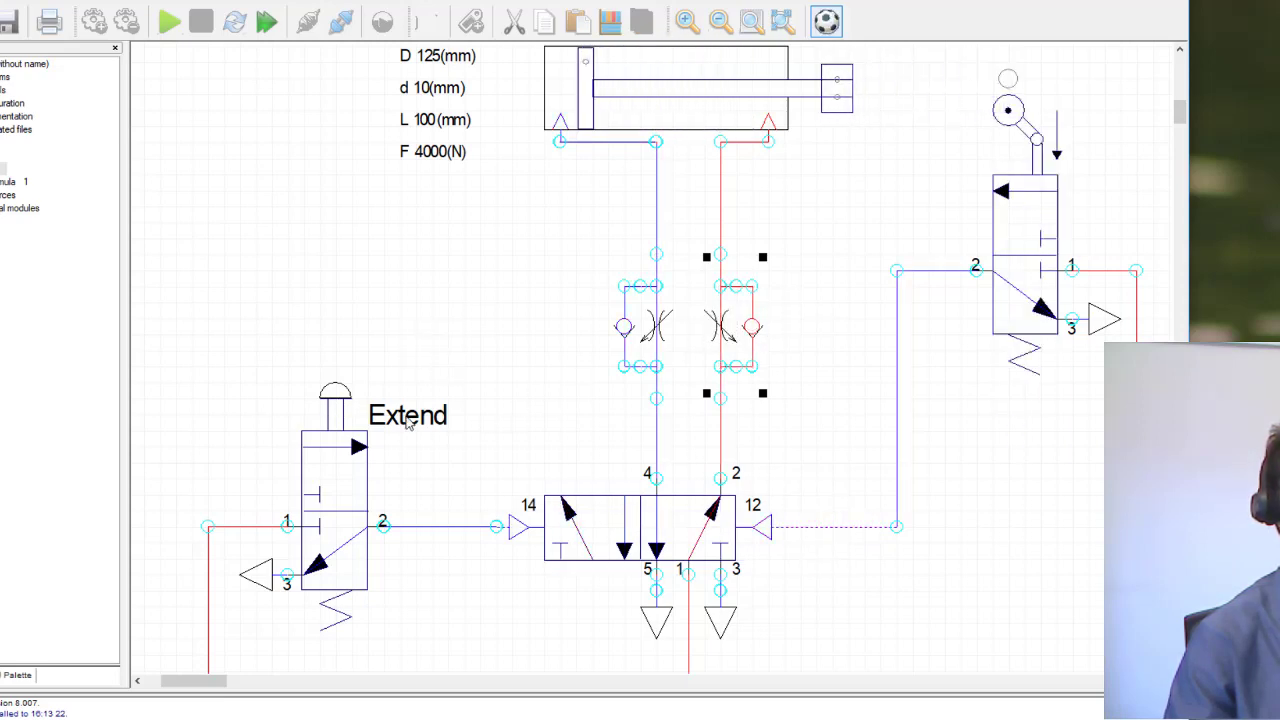
{"action": "left_click", "coordinate": [337, 399]}
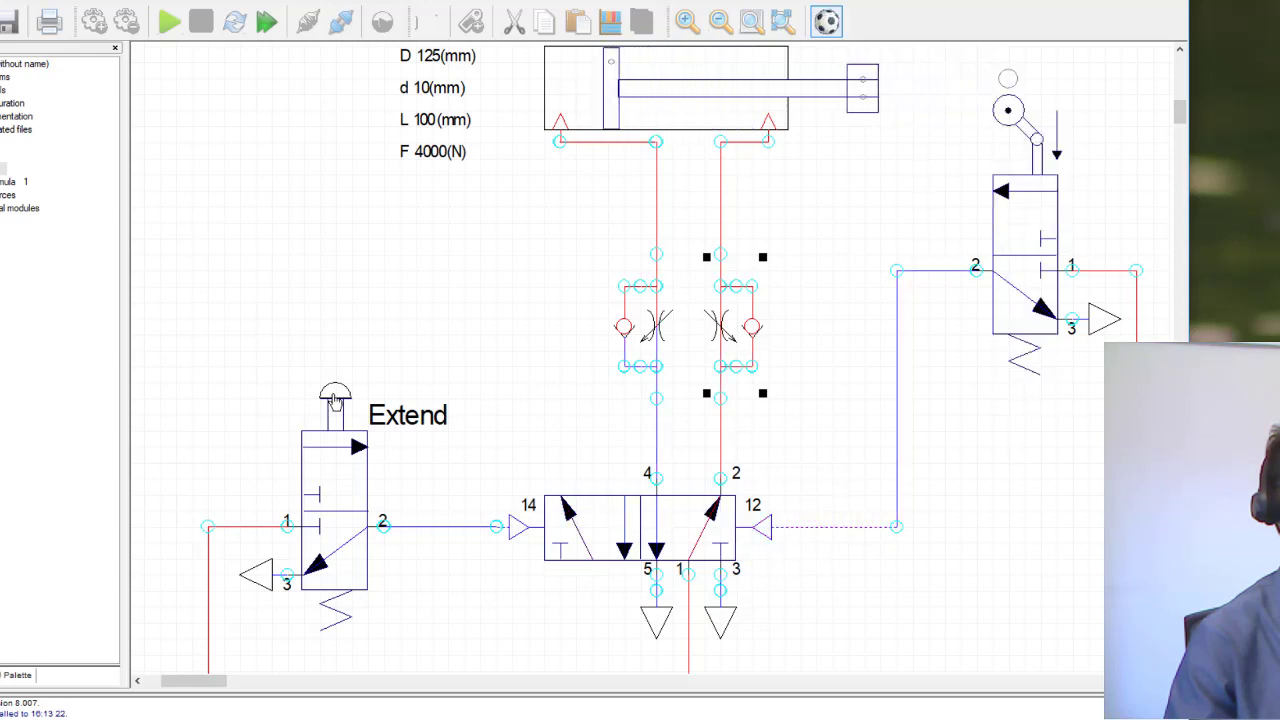
{"action": "left_click", "coordinate": [827, 24]}
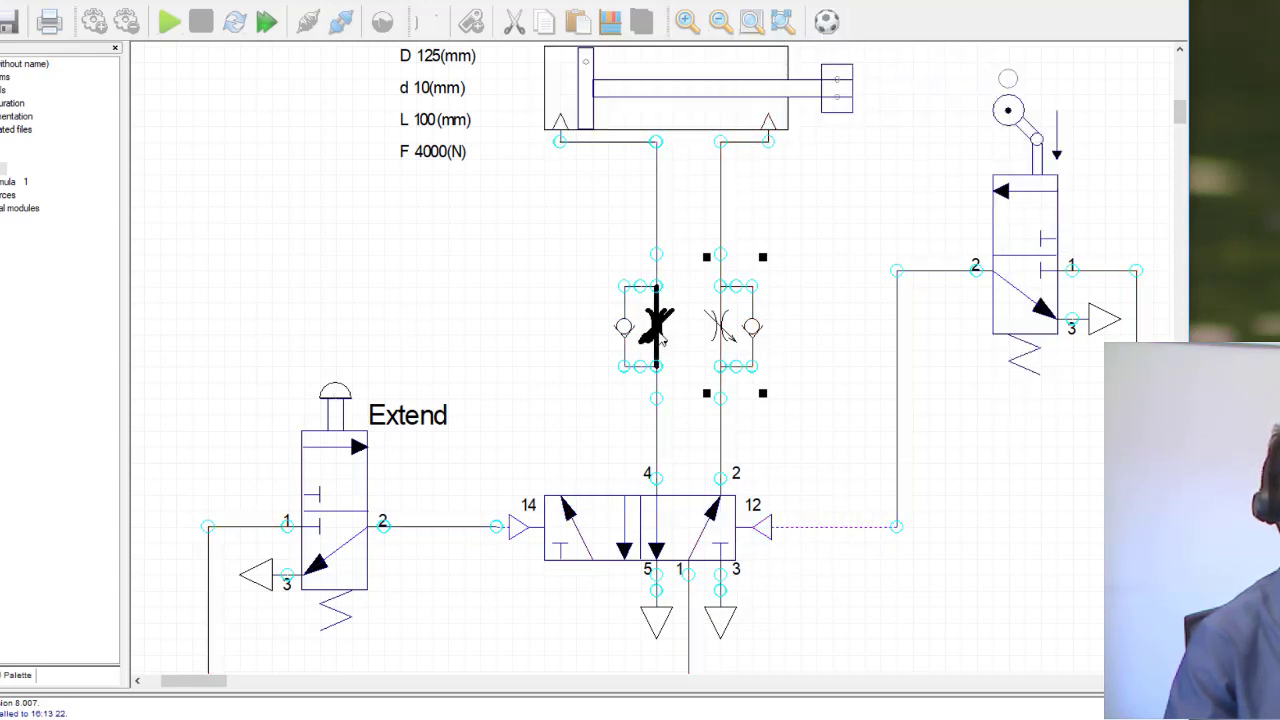
Set the opening percentage of the left flow control valve under the cylinder to 25.
{"action": "double_click", "coordinate": [660, 338]}
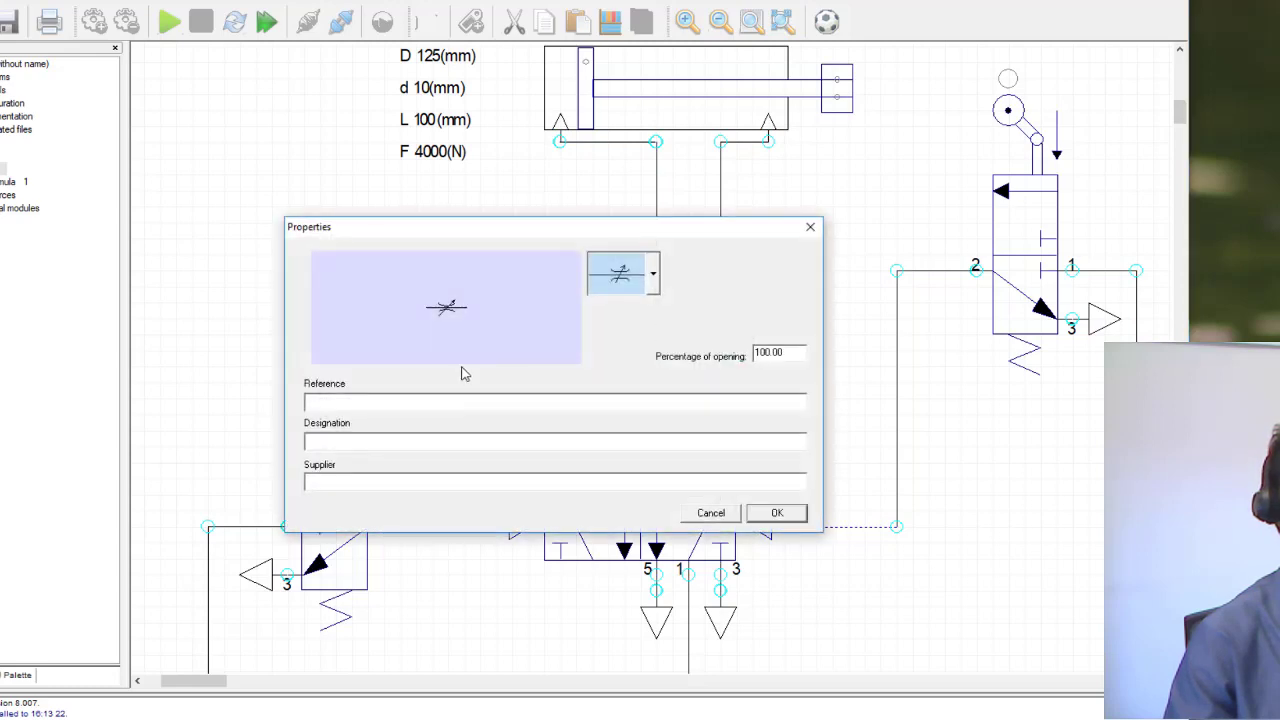
{"action": "double_click", "coordinate": [779, 353]}
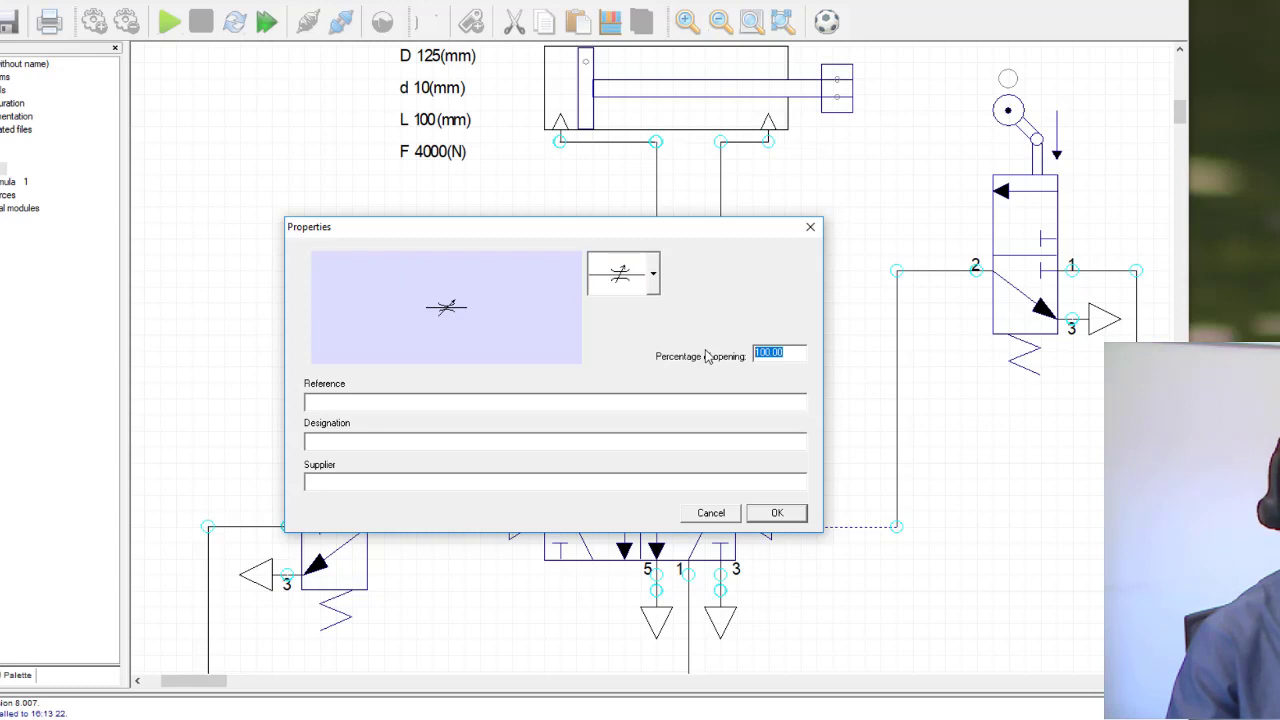
{"action": "type", "text": "25"}
{"action": "left_click", "coordinate": [777, 513]}
Set the opening percentage of the right flow control valve under the cylinder to 80.
{"action": "double_click", "coordinate": [752, 327]}
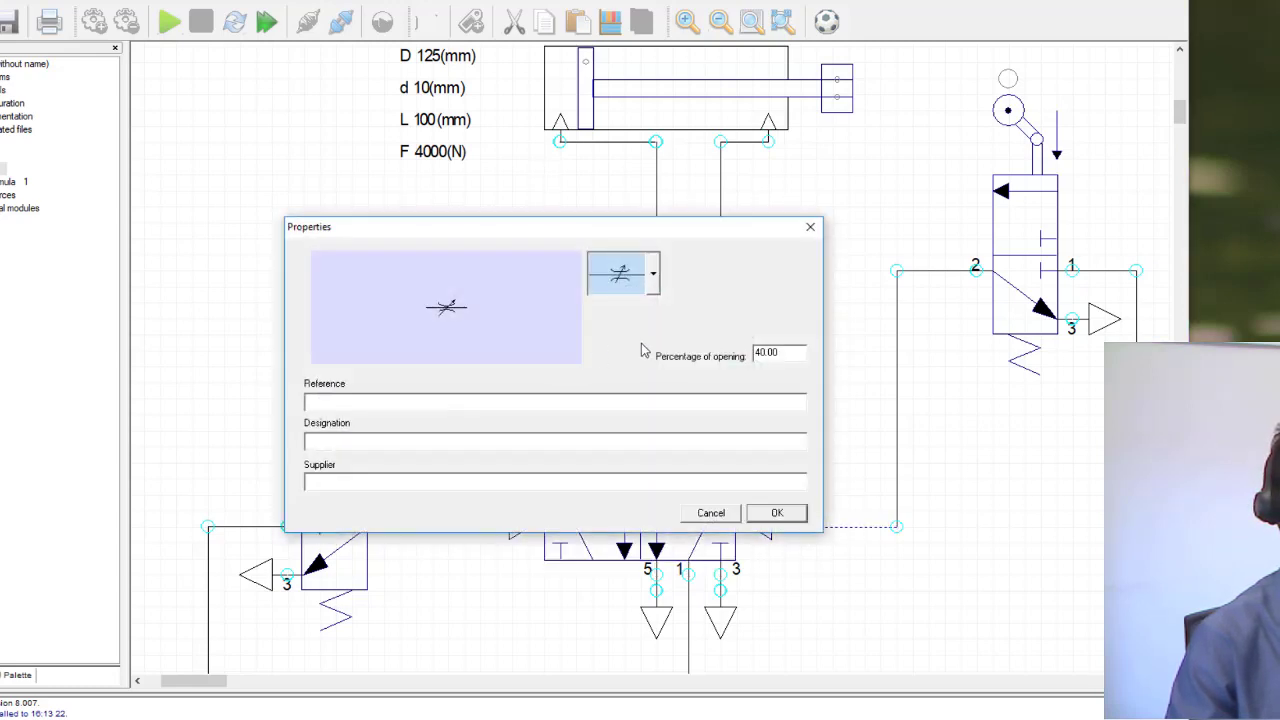
{"action": "double_click", "coordinate": [779, 353]}
{"action": "type", "text": "80"}
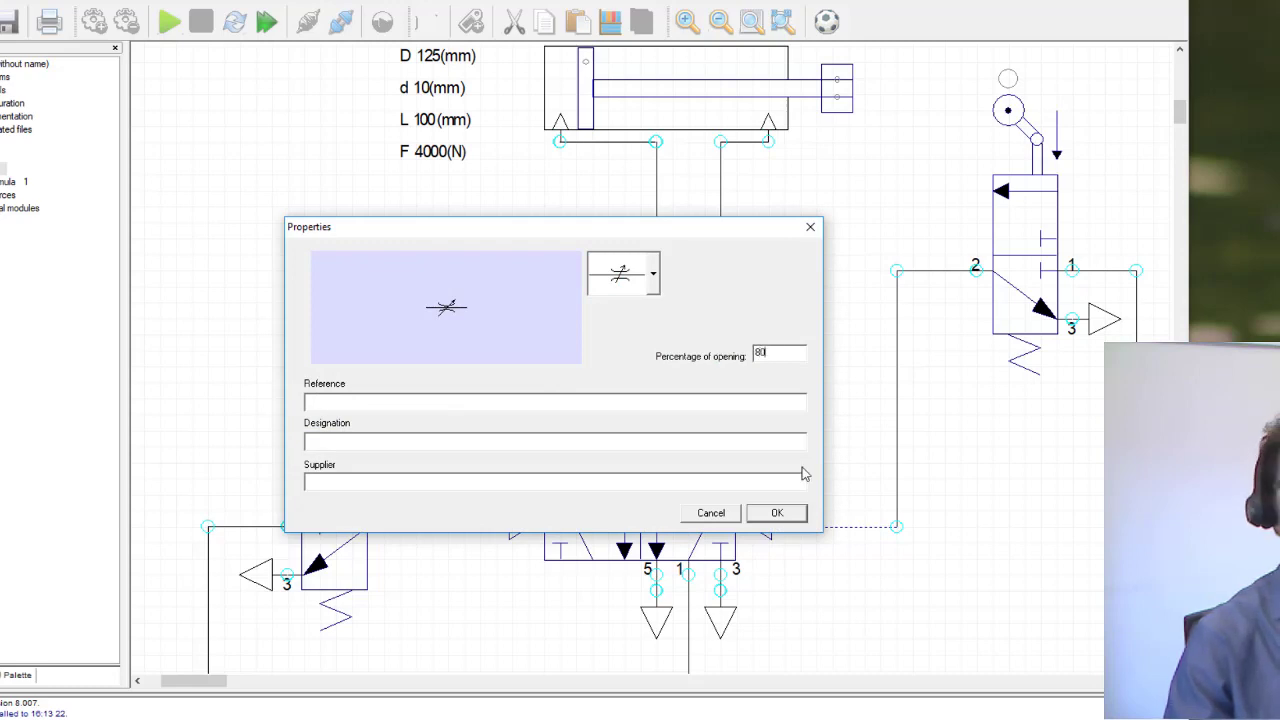
{"action": "left_click", "coordinate": [785, 514]}
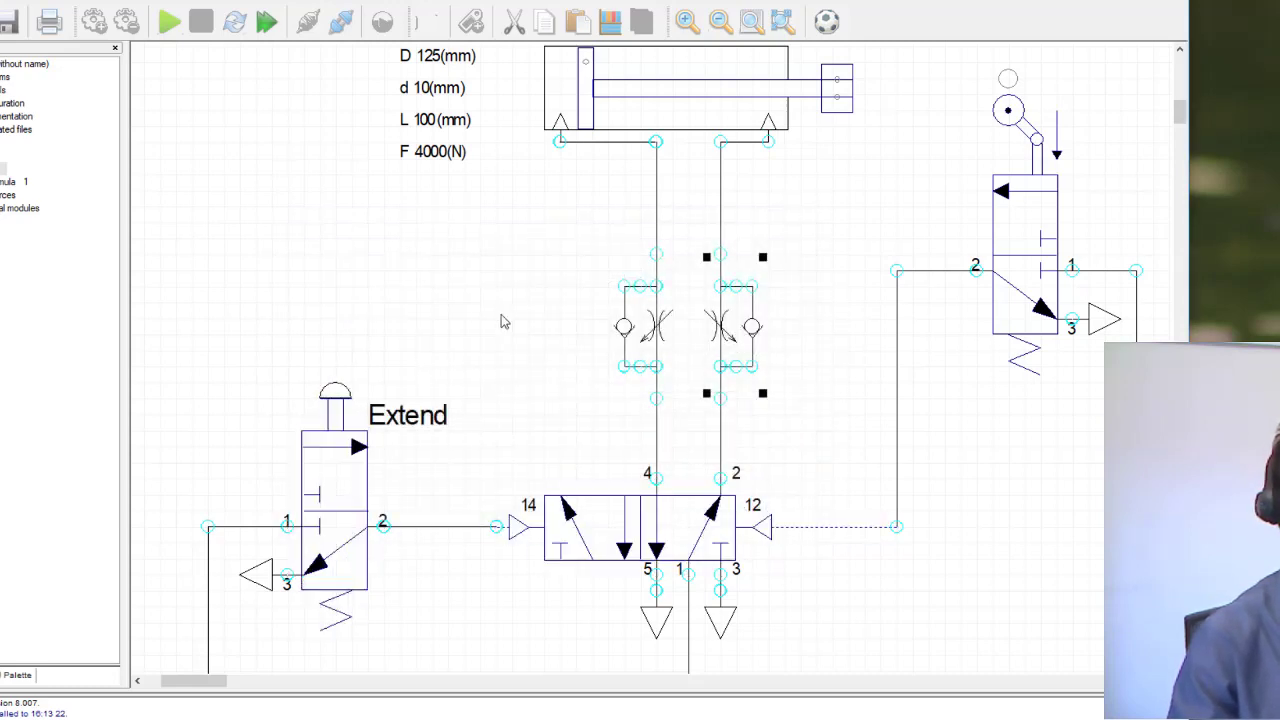
Simulate the circuit with the adjusted flow controls, actuating the Extend push button twice to observe the cylinder's speed, and stop the simulation.
{"action": "left_click", "coordinate": [826, 20]}
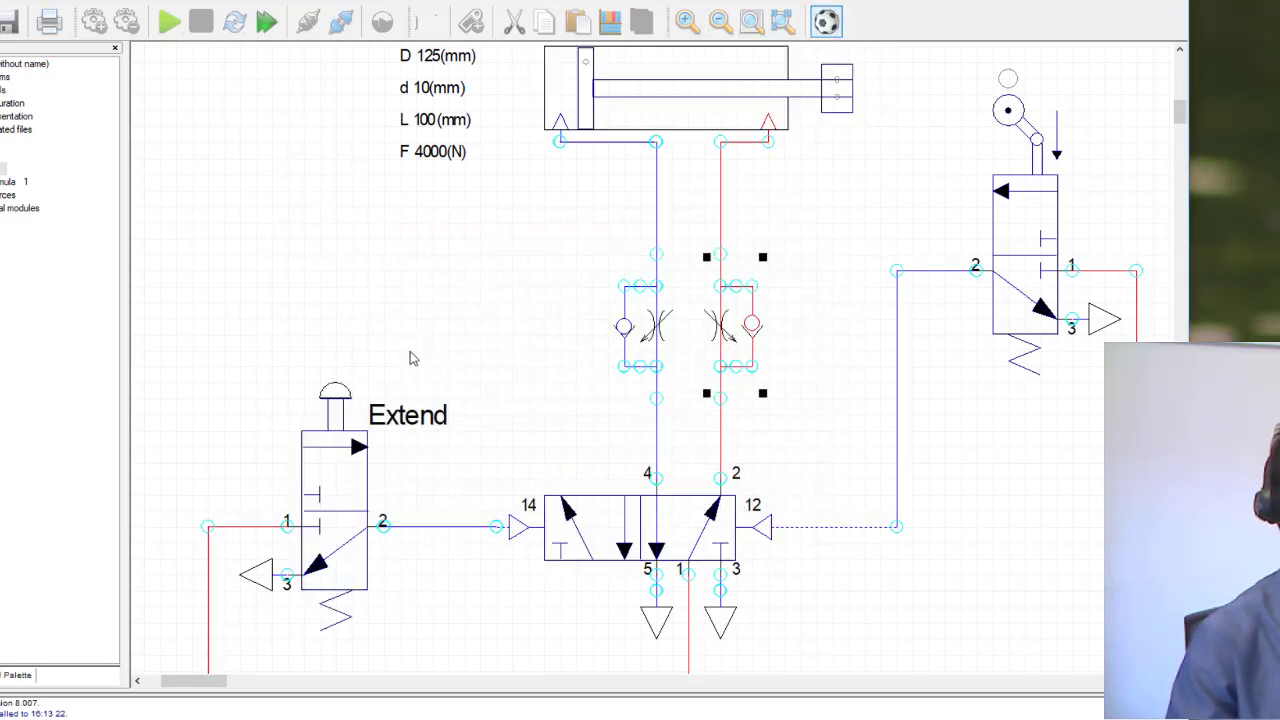
{"action": "left_click", "coordinate": [338, 404]}
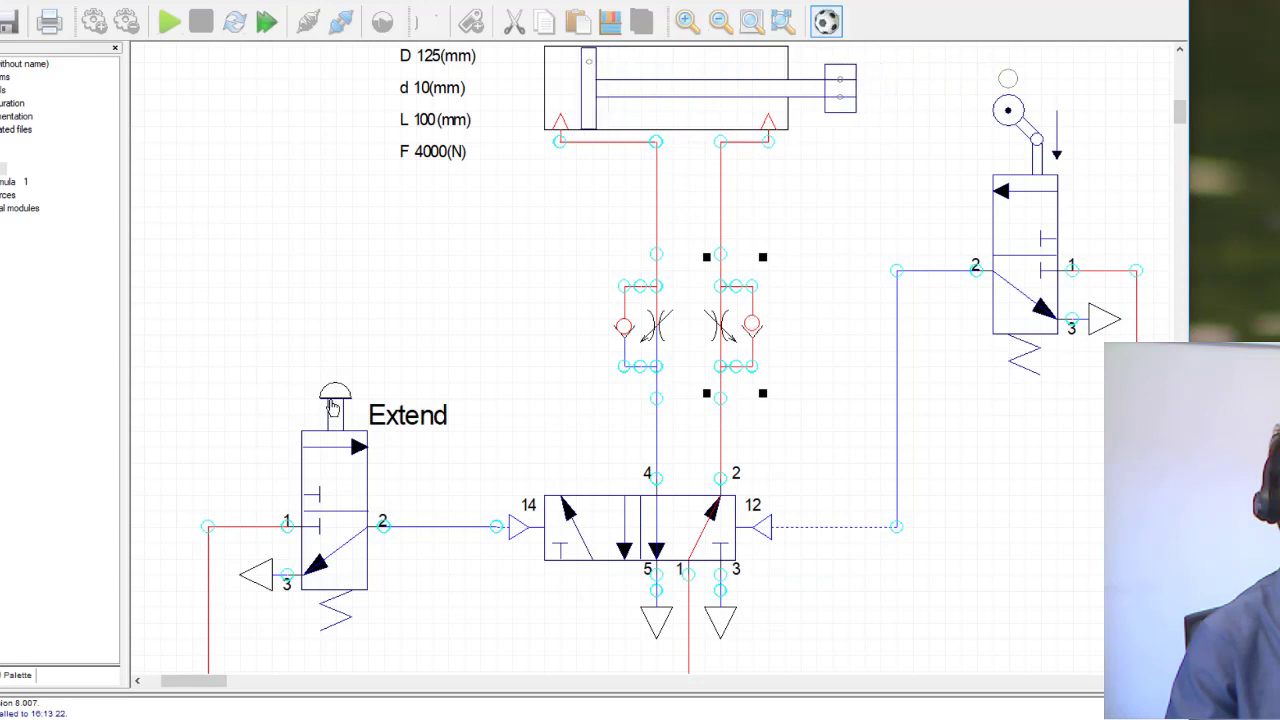
{"action": "left_click", "coordinate": [335, 404]}
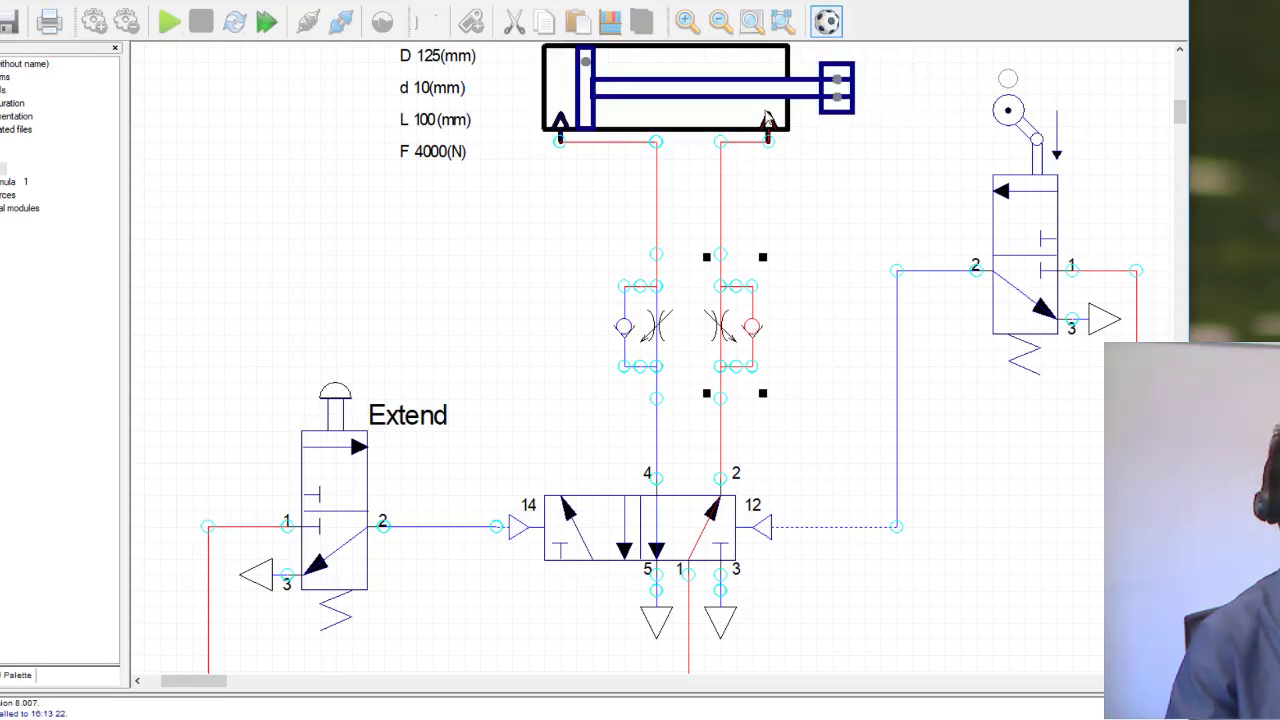
{"action": "left_click", "coordinate": [826, 22]}
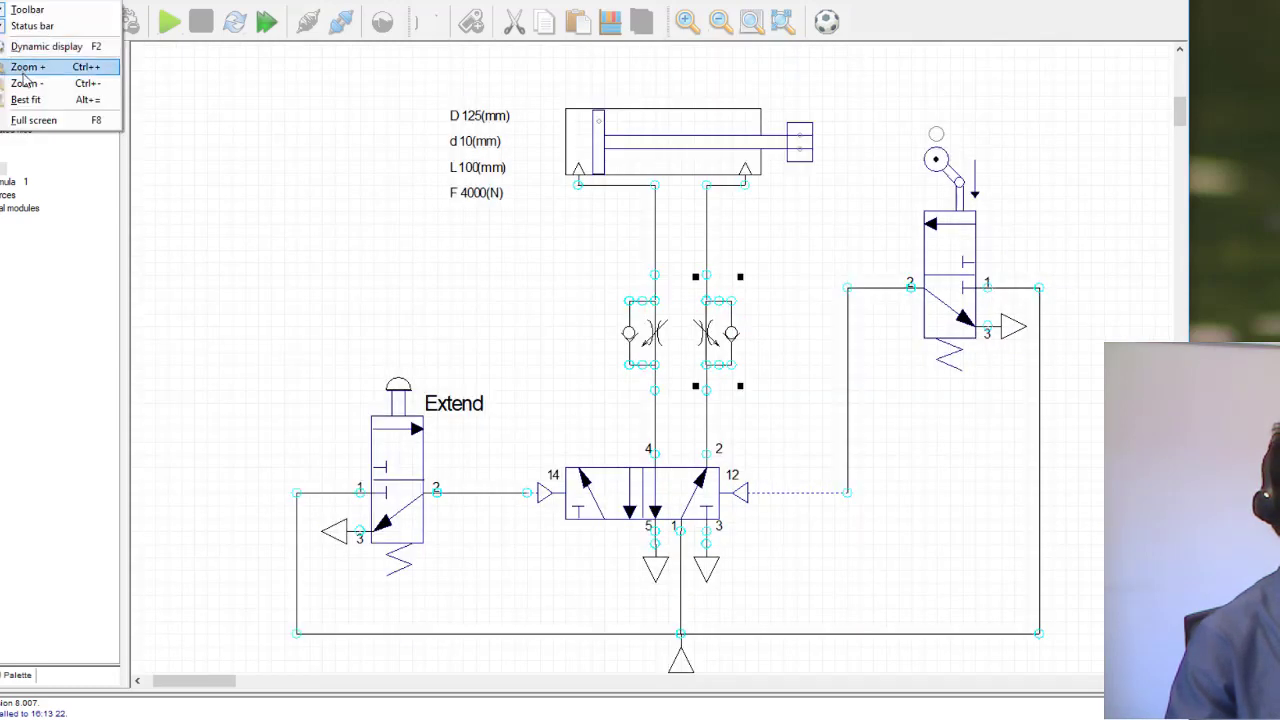
Duplicate the complete cylinder circuit onto the empty page B below the original.
{"action": "left_click", "coordinate": [72, 85]}
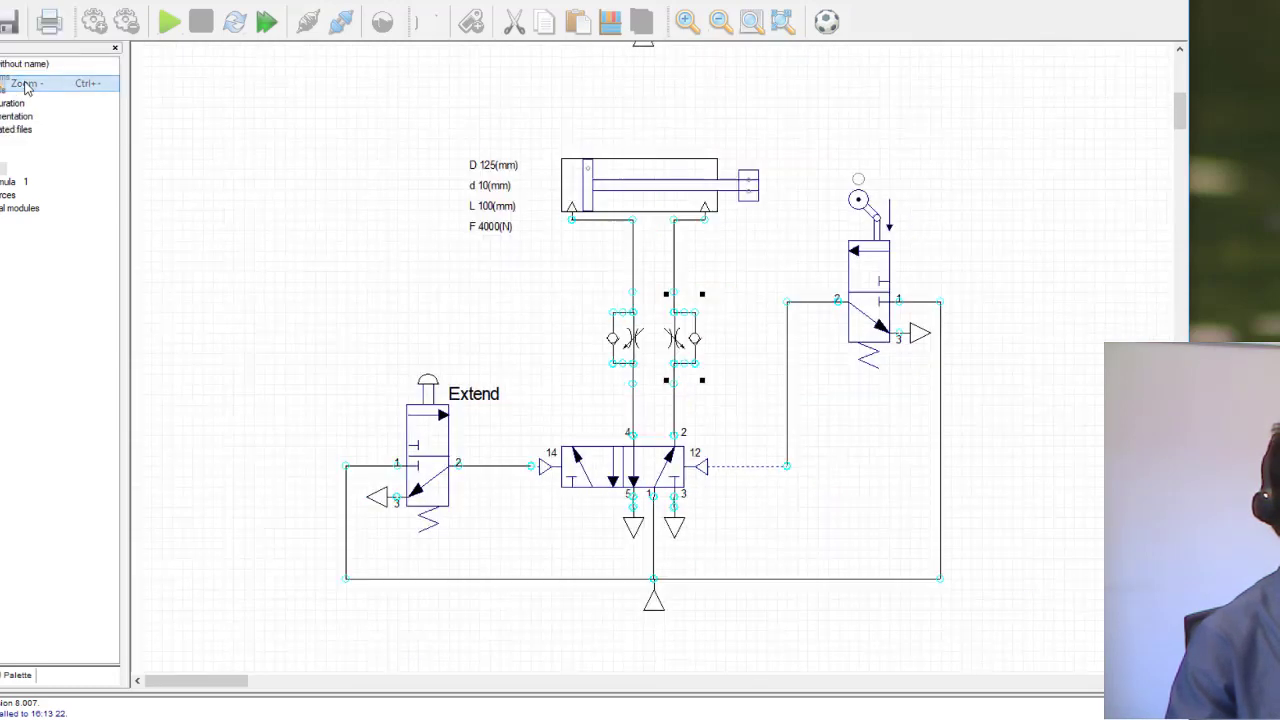
{"action": "left_click", "coordinate": [20, 2]}
{"action": "left_click", "coordinate": [60, 85]}
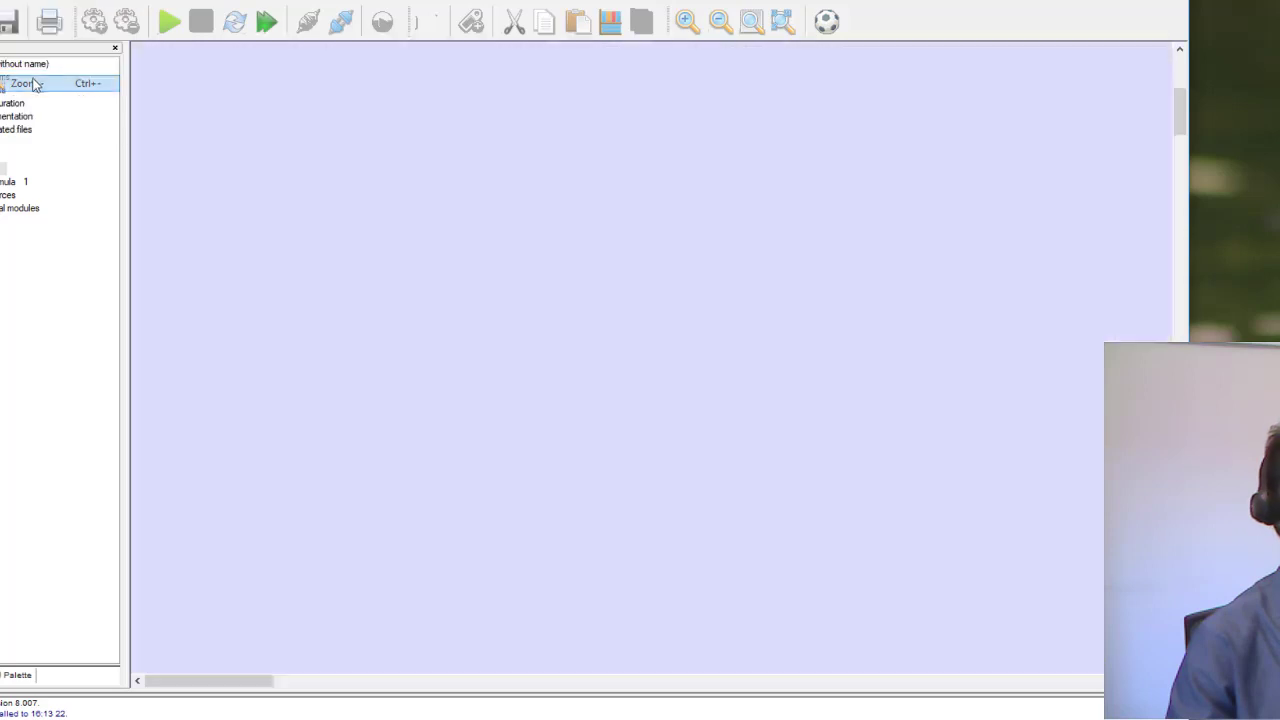
{"action": "left_click", "coordinate": [956, 257]}
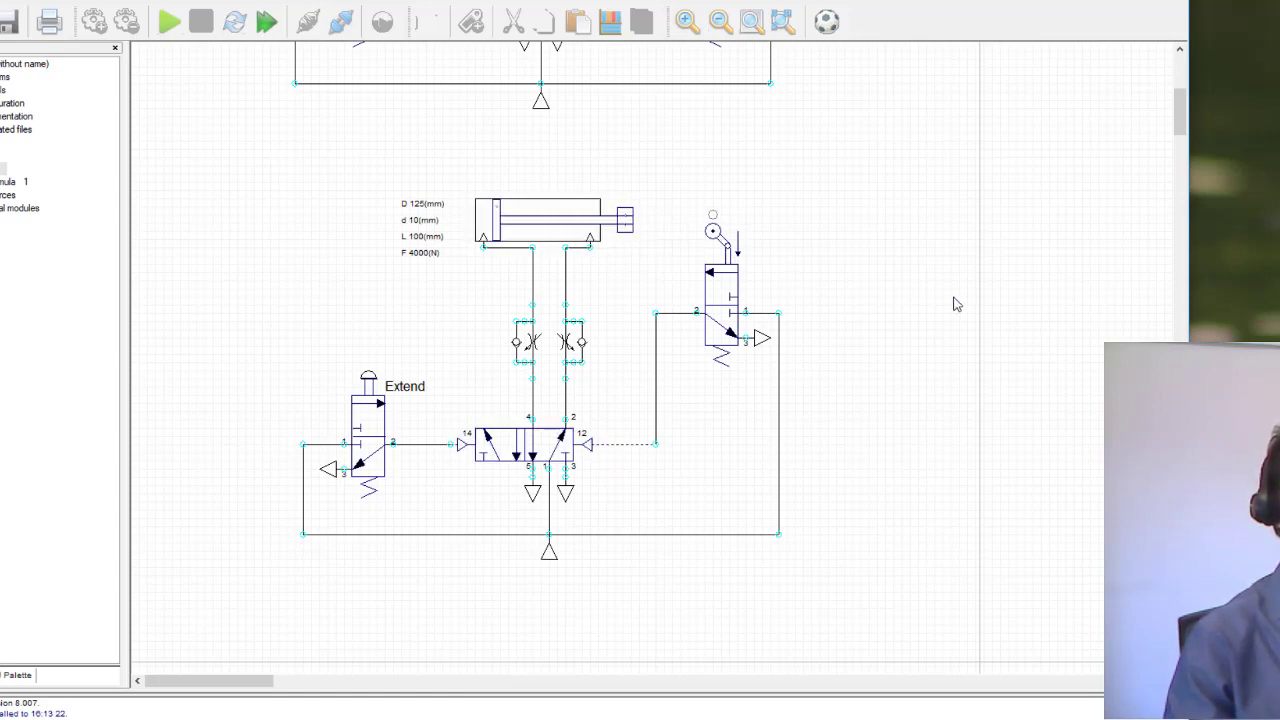
{"action": "left_click_drag", "start_coordinate": [261, 174], "coordinate": [820, 602]}
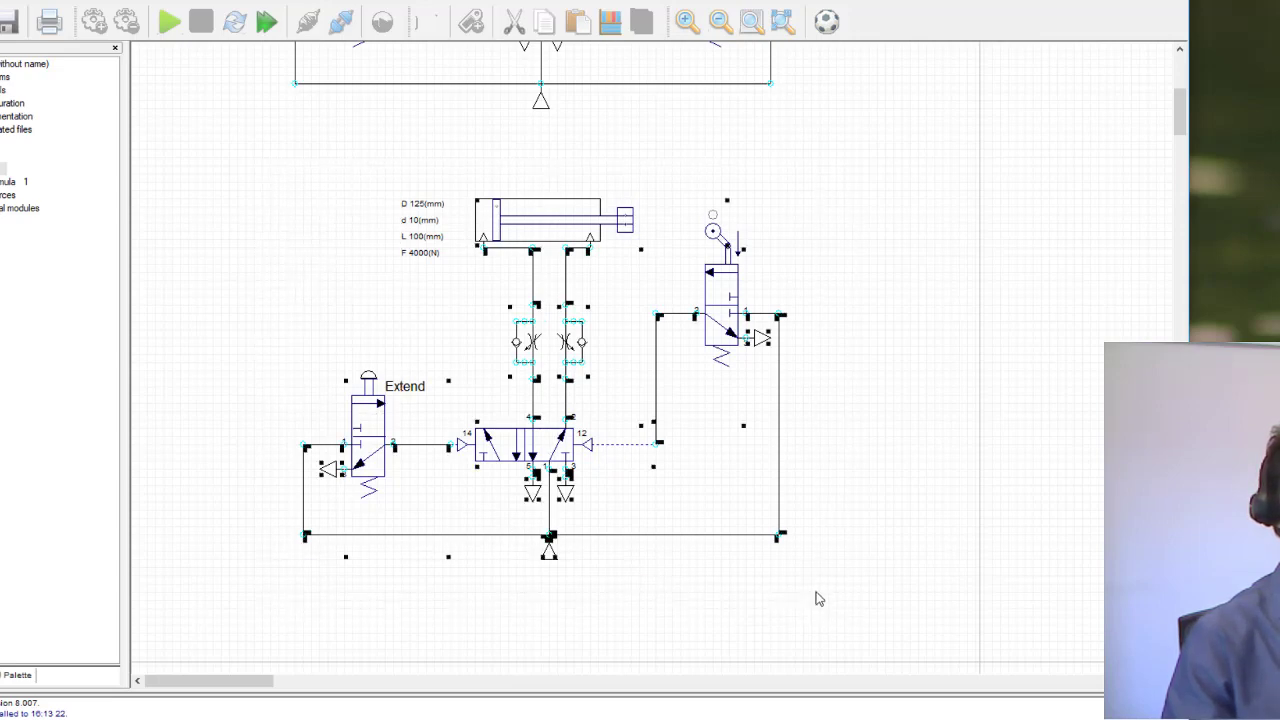
{"action": "right_click", "coordinate": [565, 228]}
{"action": "left_click", "coordinate": [611, 323]}
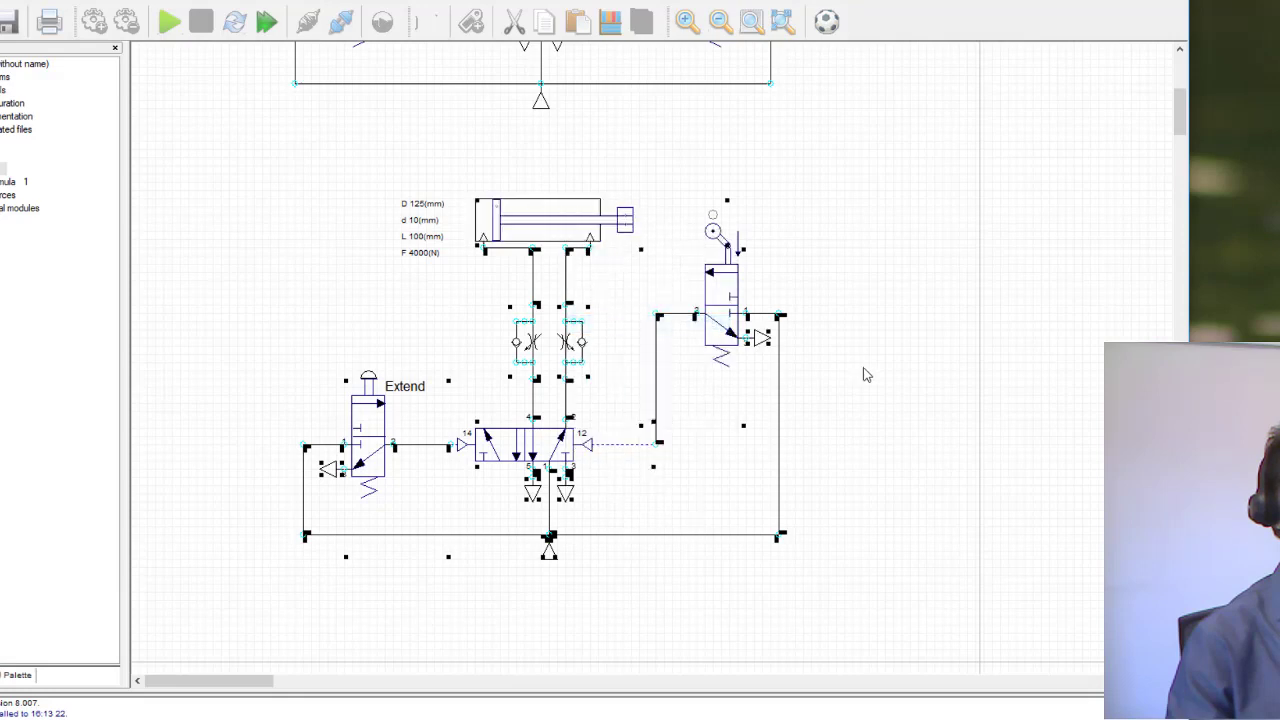
{"action": "scroll", "coordinate": [866, 374], "scroll_direction": "down", "scroll_amount": 3}
{"action": "scroll", "coordinate": [853, 396], "scroll_direction": "down", "scroll_amount": 2}
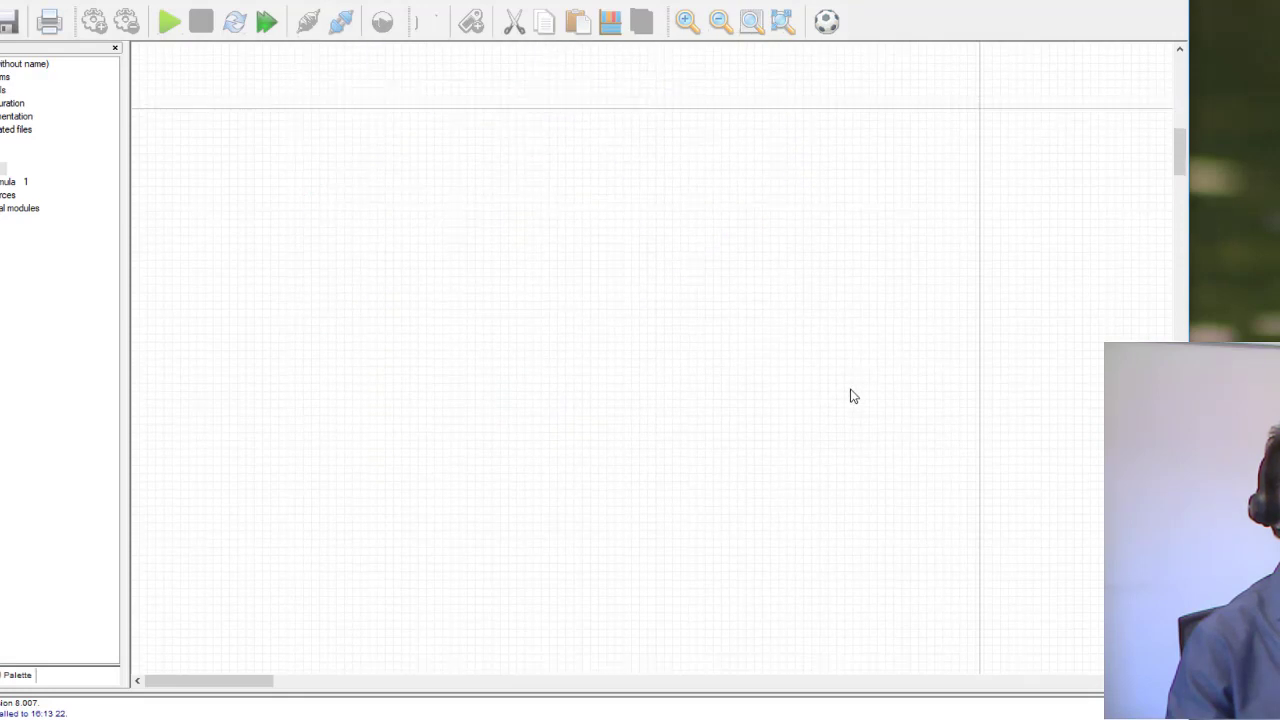
{"action": "right_click", "coordinate": [421, 295]}
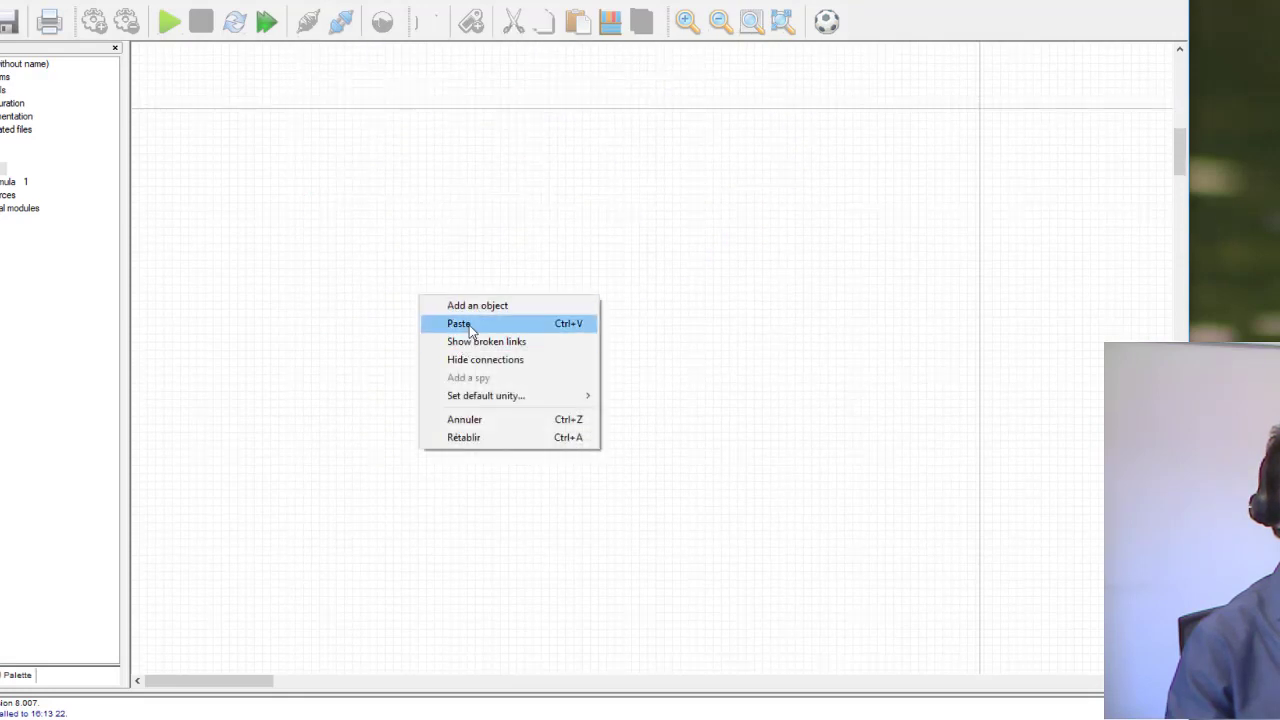
{"action": "left_click", "coordinate": [440, 324]}
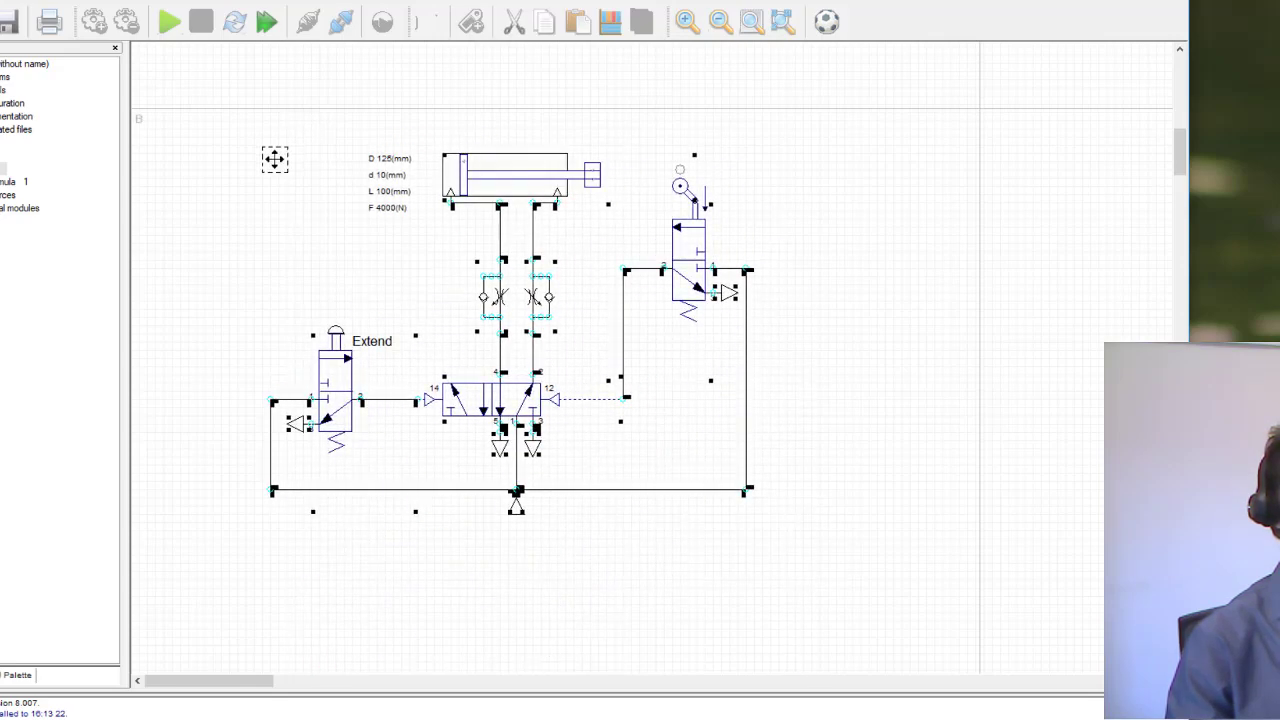
{"action": "left_click", "coordinate": [275, 158]}
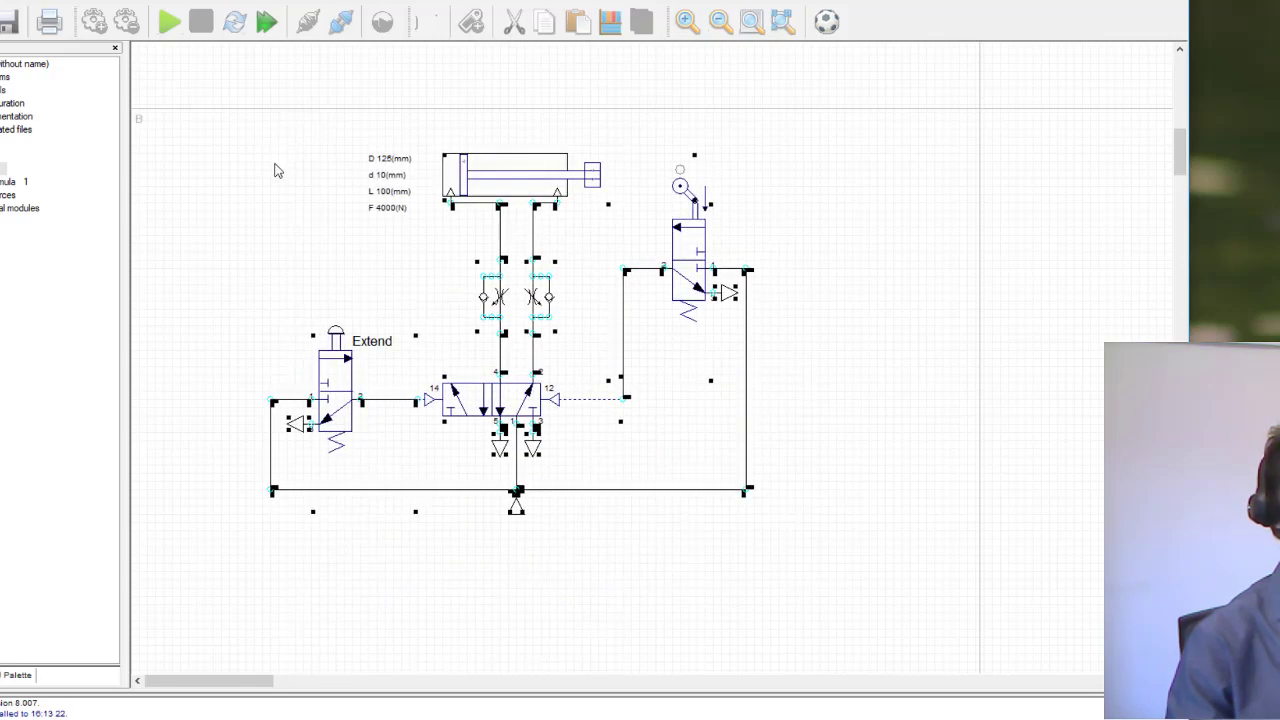
{"action": "left_click", "coordinate": [856, 277]}
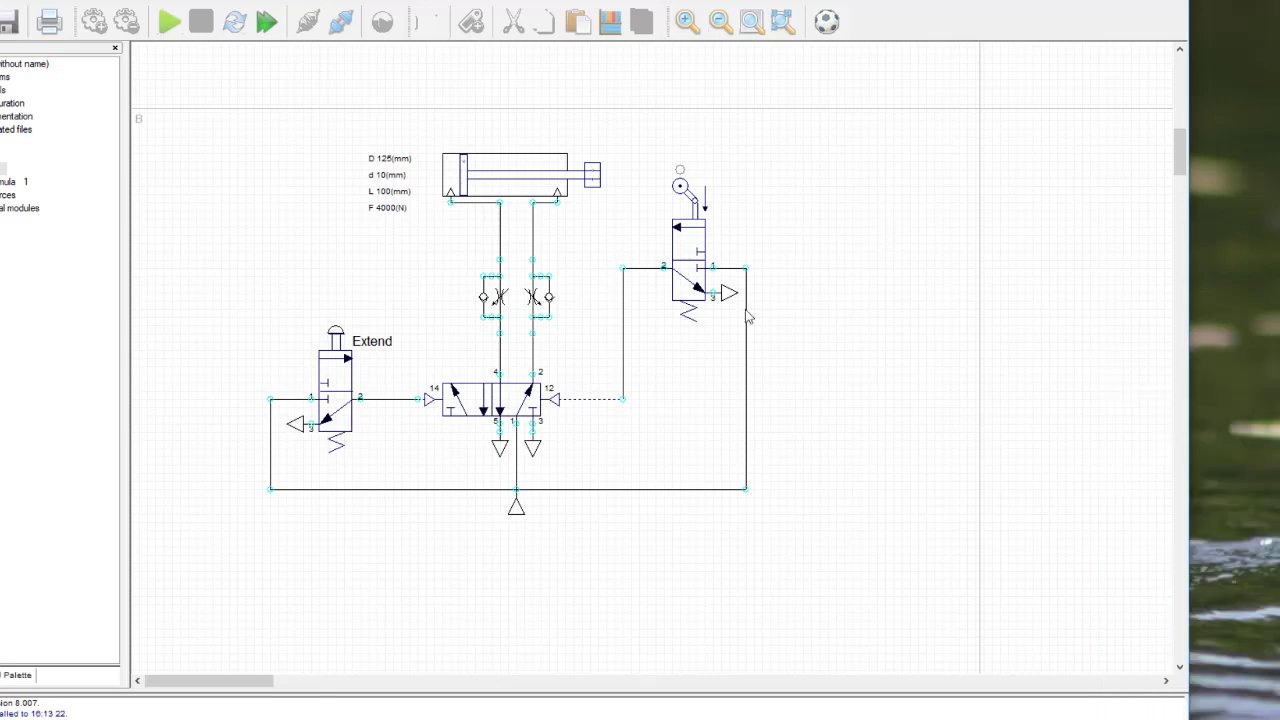
Delete the vertical and horizontal line segments connecting the roller valve's port 2 to pilot port 12 in the copied circuit.
{"action": "left_click", "coordinate": [625, 346]}
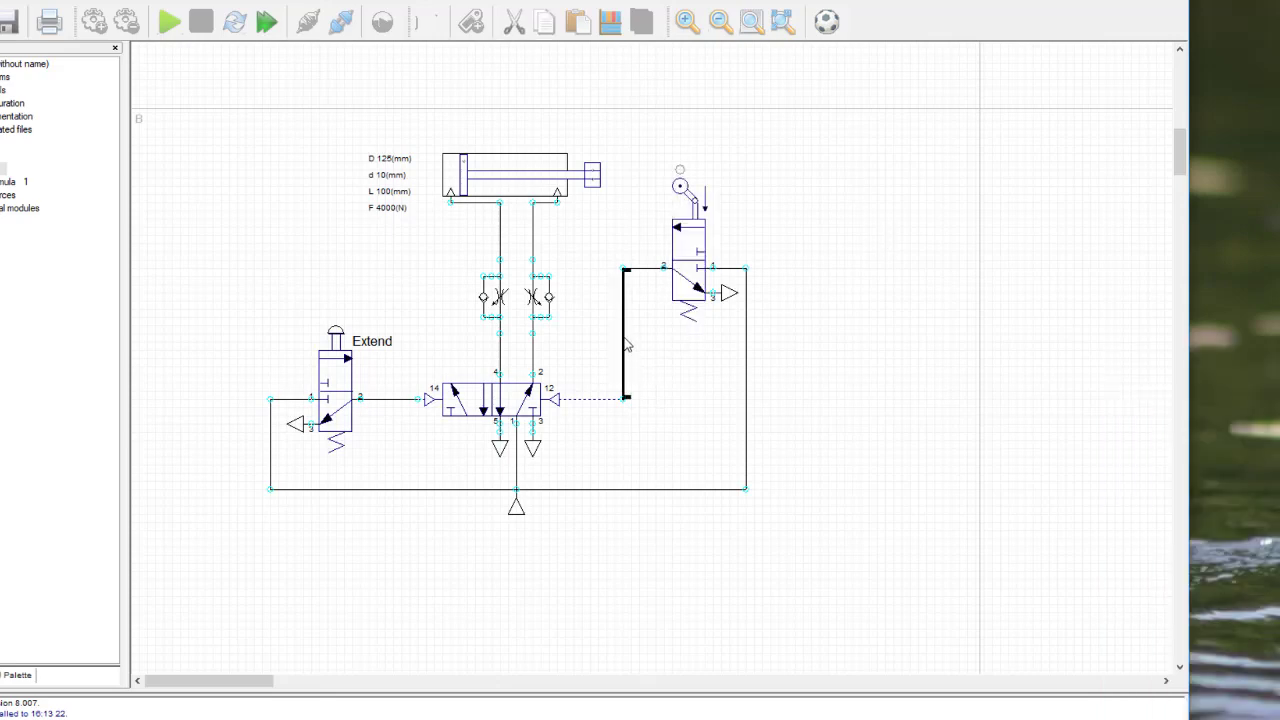
{"action": "key", "text": "Delete"}
{"action": "left_click", "coordinate": [641, 271]}
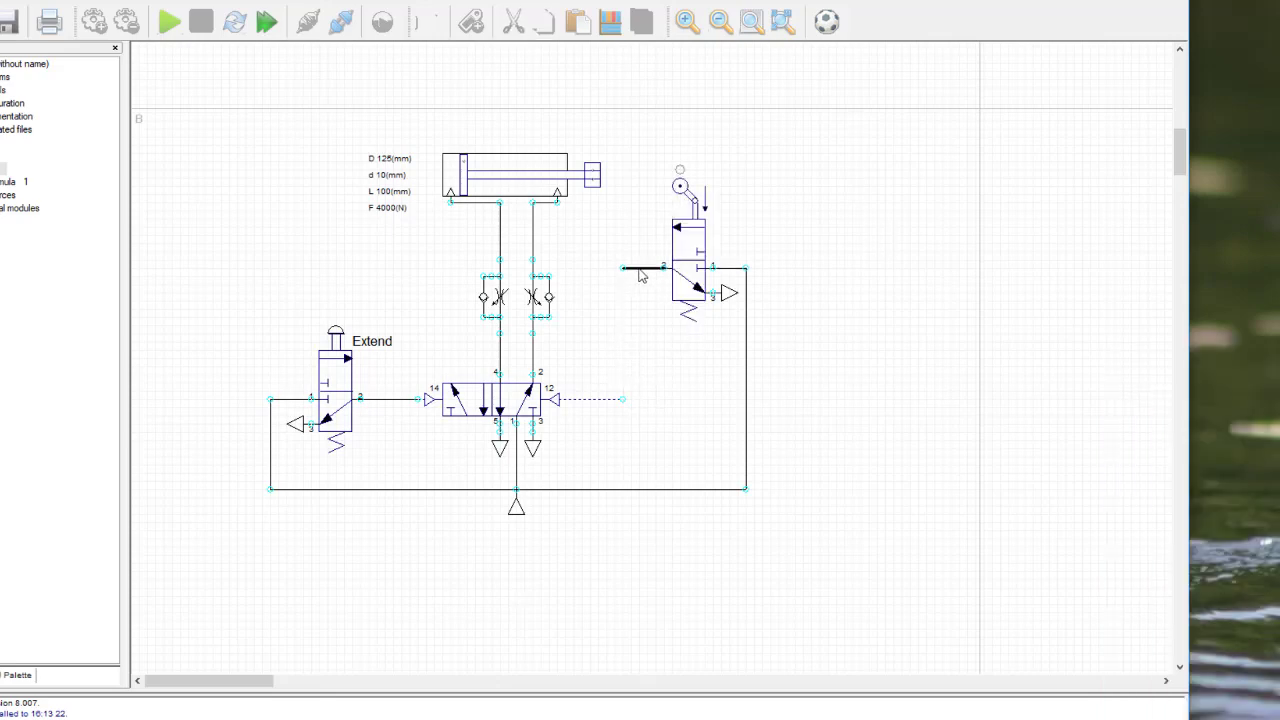
{"action": "key", "text": "Delete"}
{"action": "left_click", "coordinate": [670, 287]}
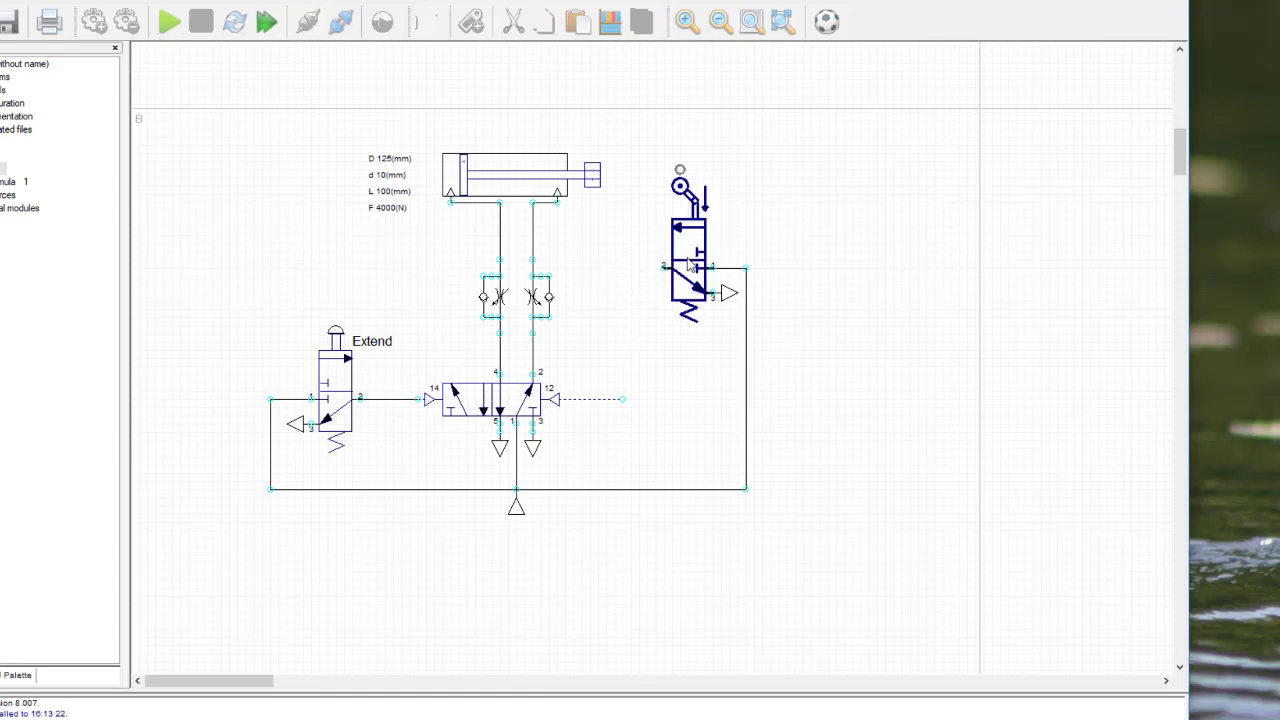
Duplicate the roller valve and place the copy to the left of the original, with its roller at the cylinder's rod end.
{"action": "left_click", "coordinate": [688, 262]}
{"action": "left_click_drag", "start_coordinate": [688, 262], "coordinate": [689, 251]}
{"action": "right_click", "coordinate": [689, 256]}
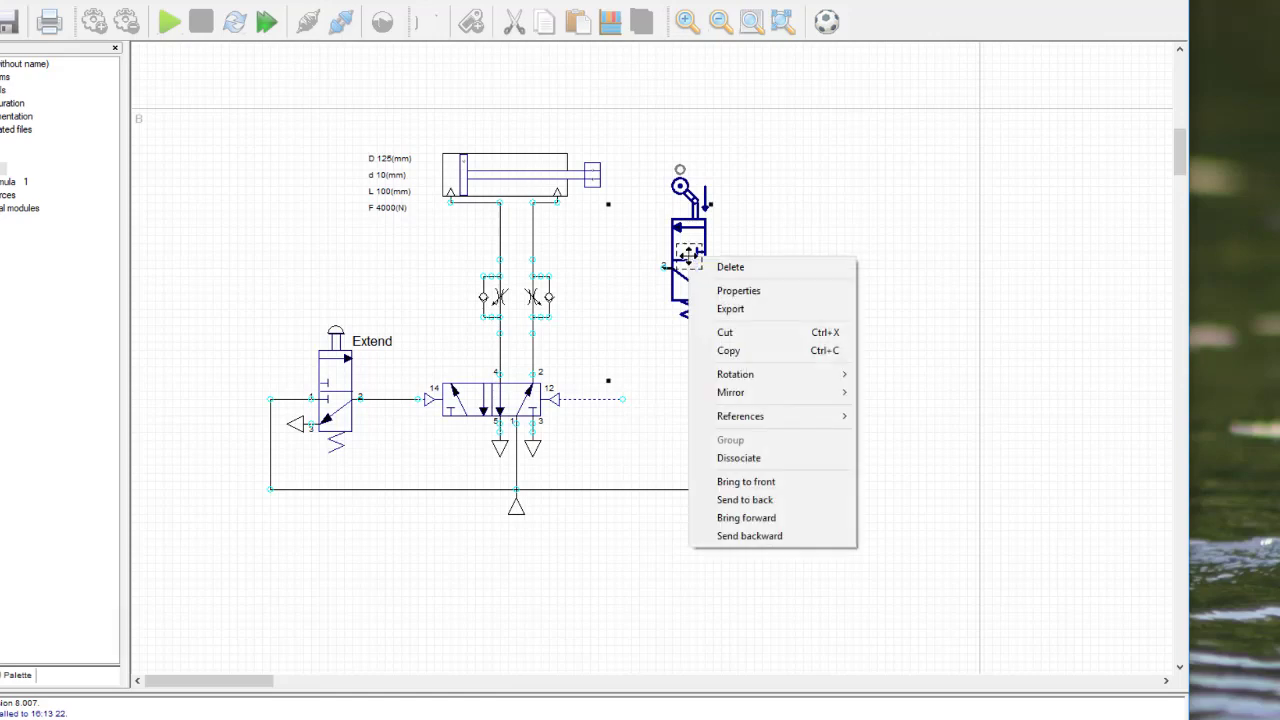
{"action": "left_click", "coordinate": [729, 350]}
{"action": "left_click", "coordinate": [598, 275]}
{"action": "right_click", "coordinate": [603, 266]}
{"action": "left_click", "coordinate": [629, 289]}
{"action": "mouse_move", "coordinate": [532, 226]}
{"action": "left_mouse_down"}
{"action": "mouse_move", "coordinate": [518, 205]}
{"action": "mouse_move", "coordinate": [529, 205]}
{"action": "mouse_move", "coordinate": [514, 210]}
{"action": "mouse_move", "coordinate": [529, 205]}
{"action": "left_mouse_up"}
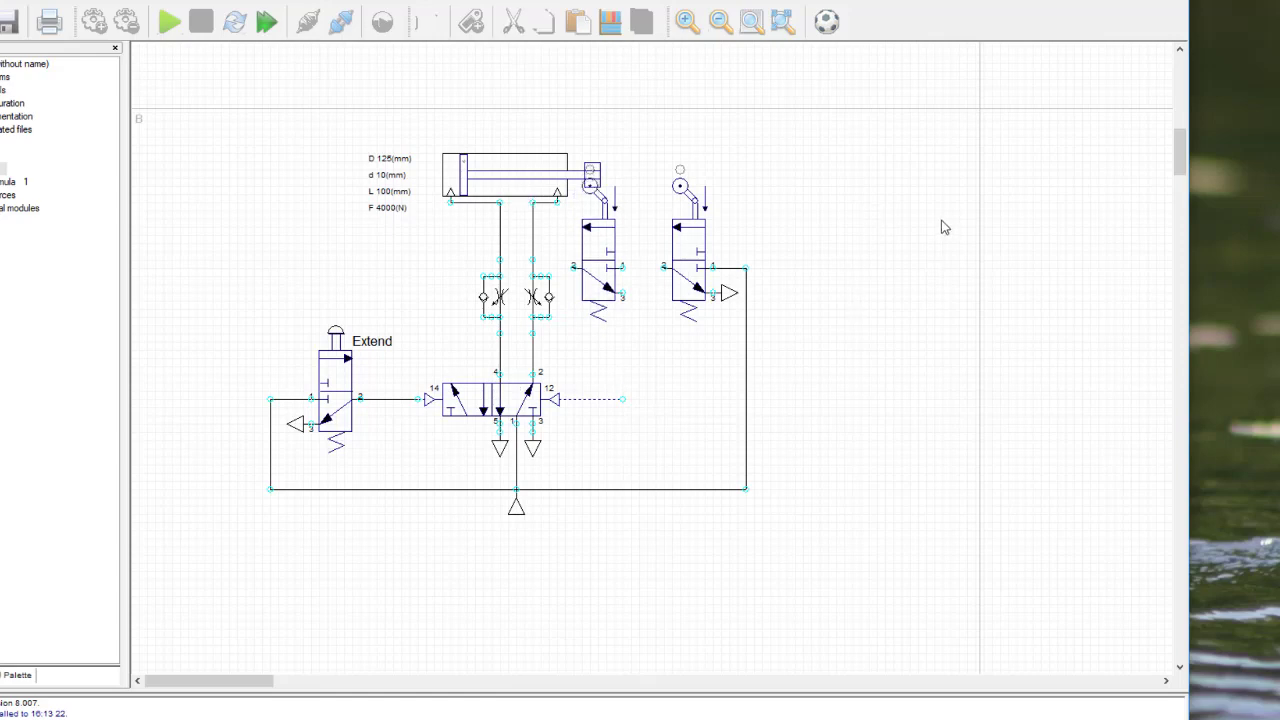
Copy the exhaust symbol from the right roller valve and attach the copy to port 3 of the new roller valve.
{"action": "right_click", "coordinate": [727, 292]}
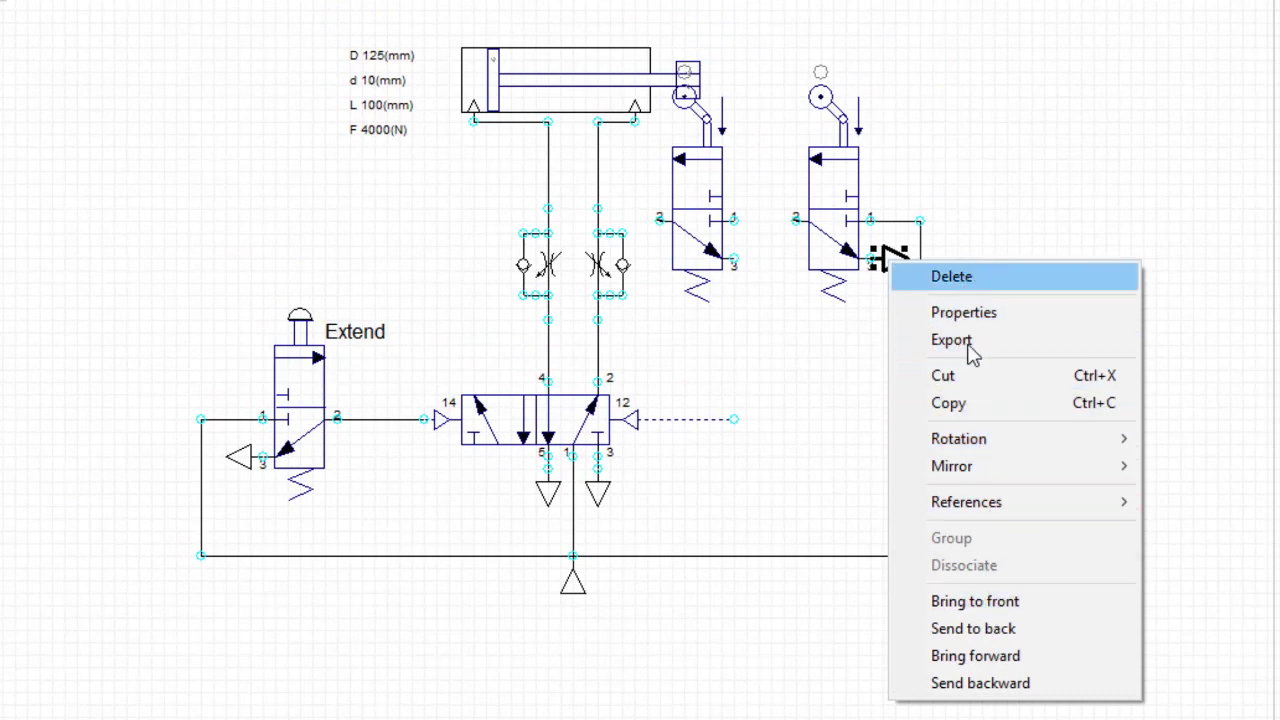
{"action": "left_click", "coordinate": [948, 403]}
{"action": "right_click", "coordinate": [1009, 303]}
{"action": "left_click", "coordinate": [1057, 340]}
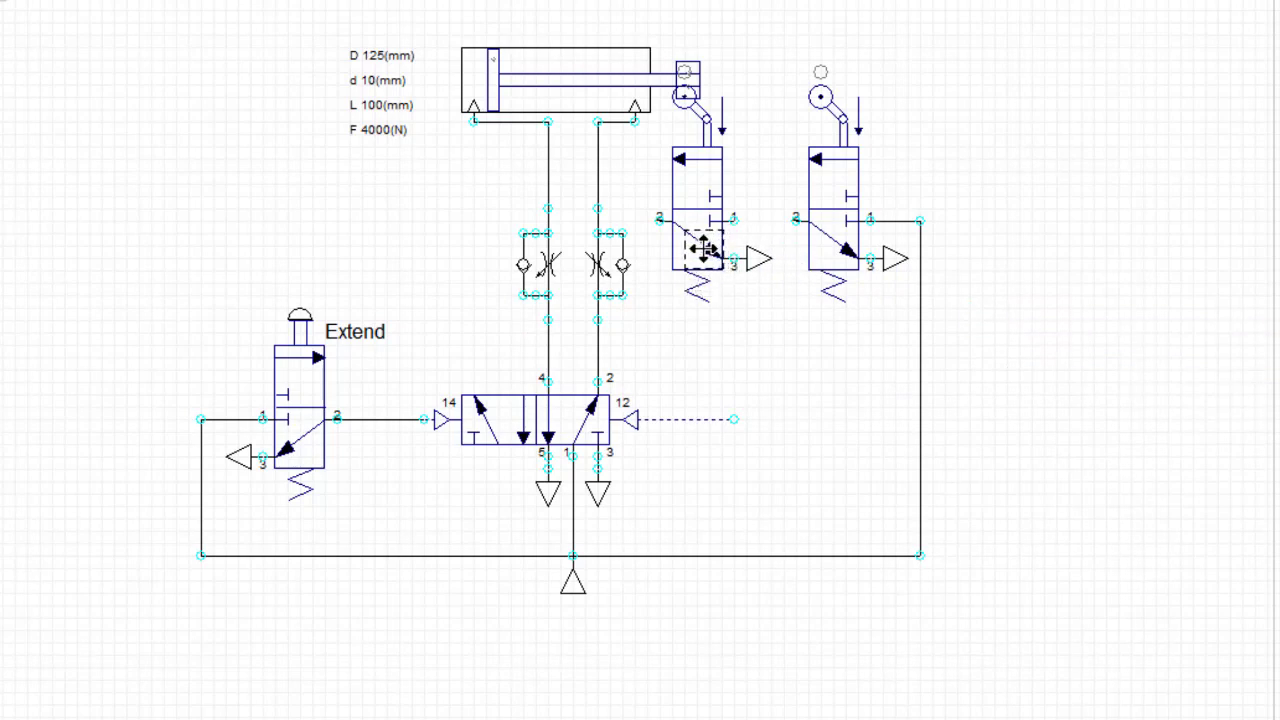
{"action": "left_click", "coordinate": [704, 249]}
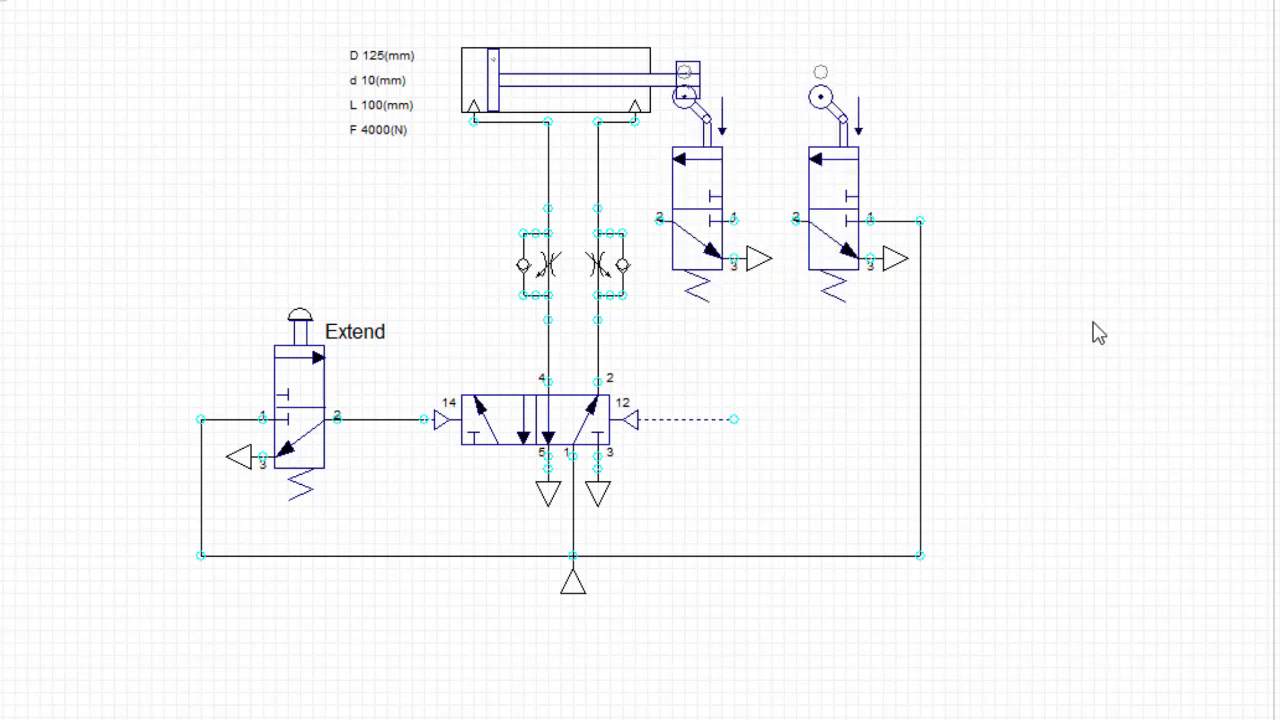
Delete the Extend valve's line to pilot port 14 and its supply line segments running to the central air source.
{"action": "left_click", "coordinate": [380, 428]}
{"action": "key", "text": "Delete"}
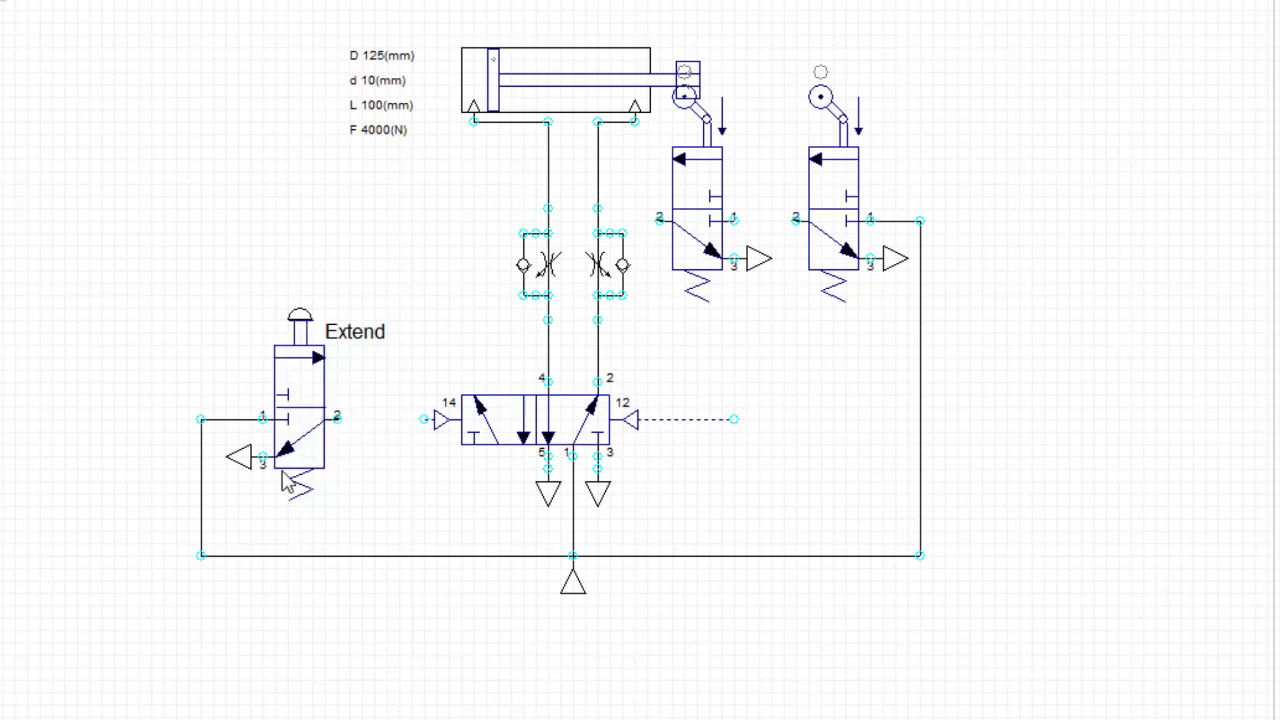
{"action": "left_click", "coordinate": [215, 421]}
{"action": "key", "text": "Delete"}
{"action": "key", "text": "Delete"}
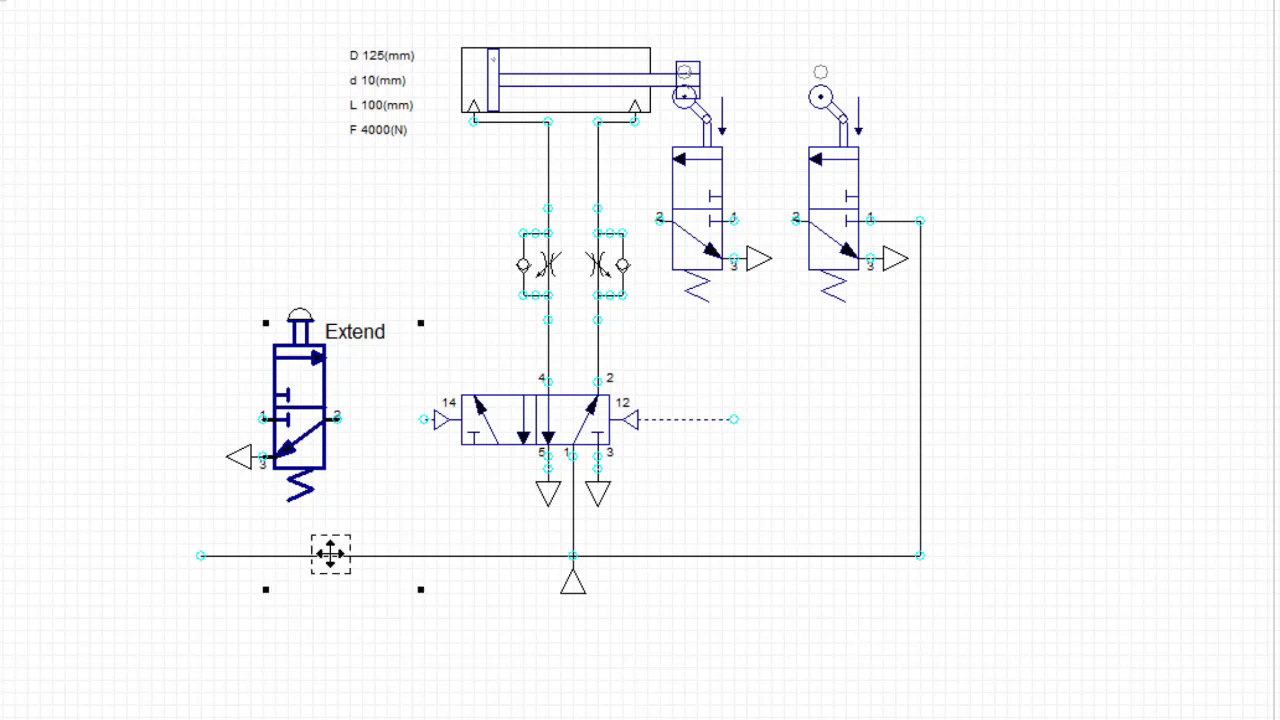
{"action": "left_click", "coordinate": [474, 557]}
{"action": "key", "text": "Delete"}
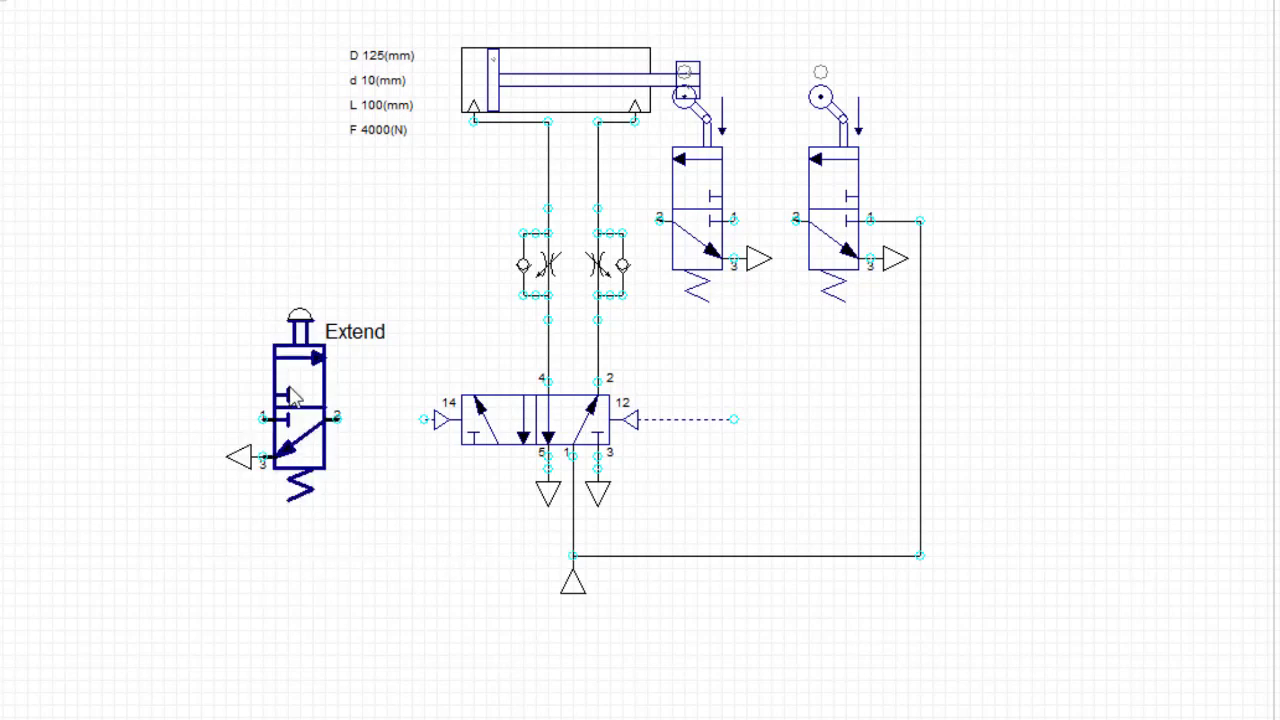
Move the Extend valve with its exhaust and label down and to the left, clear of the 5/2 valve.
{"action": "left_click_drag", "start_coordinate": [193, 259], "coordinate": [345, 518]}
{"action": "left_click_drag", "start_coordinate": [306, 430], "coordinate": [103, 562]}
{"action": "left_click", "coordinate": [265, 455]}
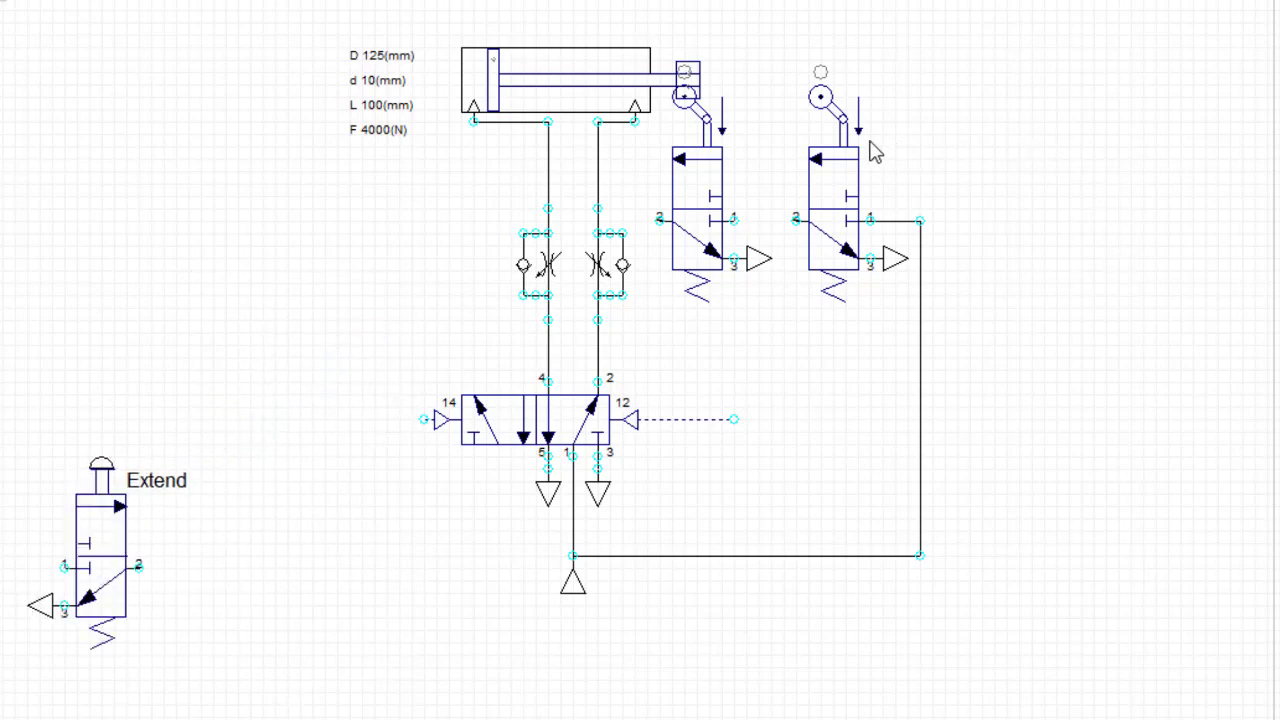
Begin a connection line at port 2 of the right roller valve.
{"action": "left_click", "coordinate": [813, 233]}
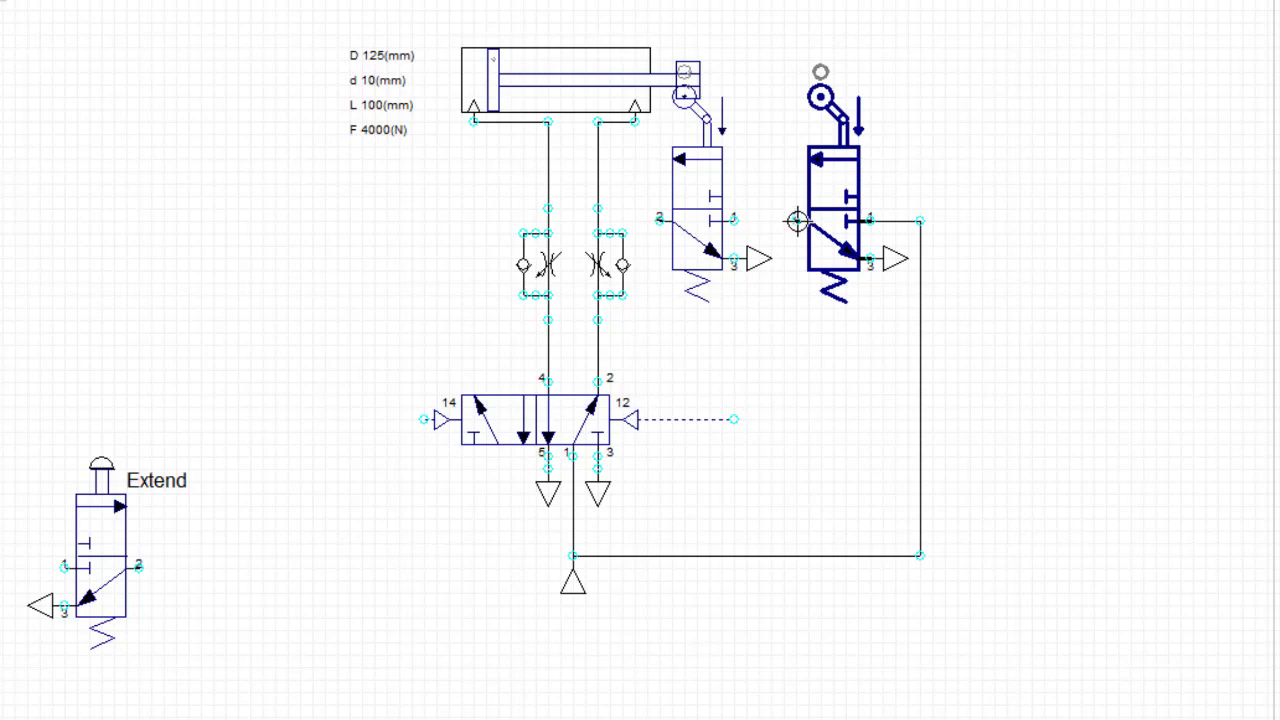